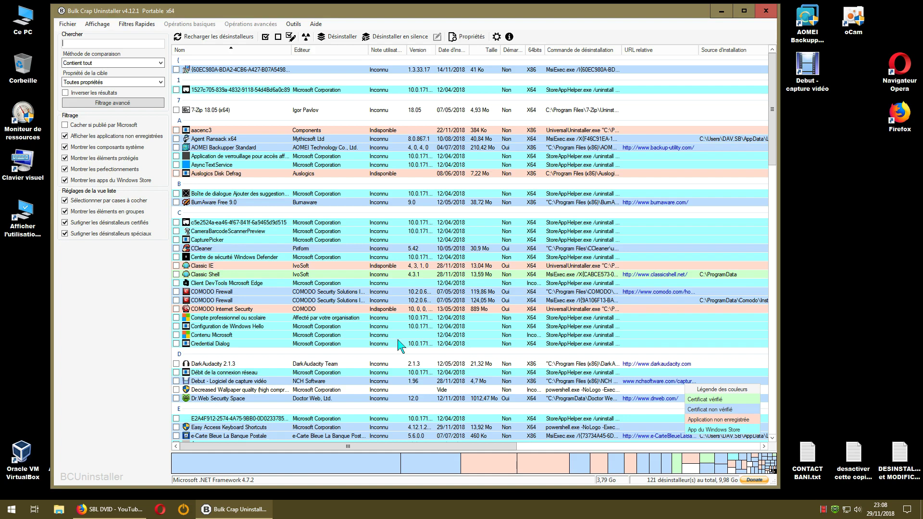
- Switch to Firefox to view the YouTube channel's uploaded videos, and minimise the browser
left_click(127, 509)
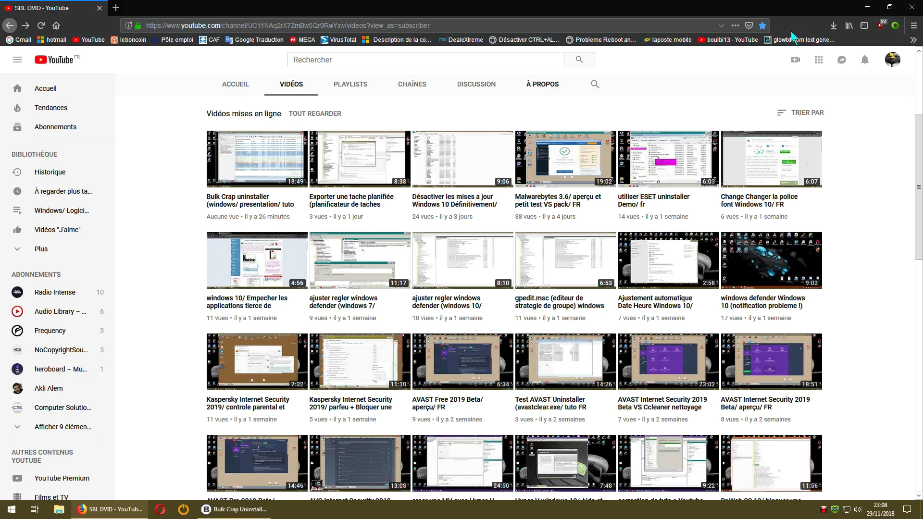
left_click(867, 8)
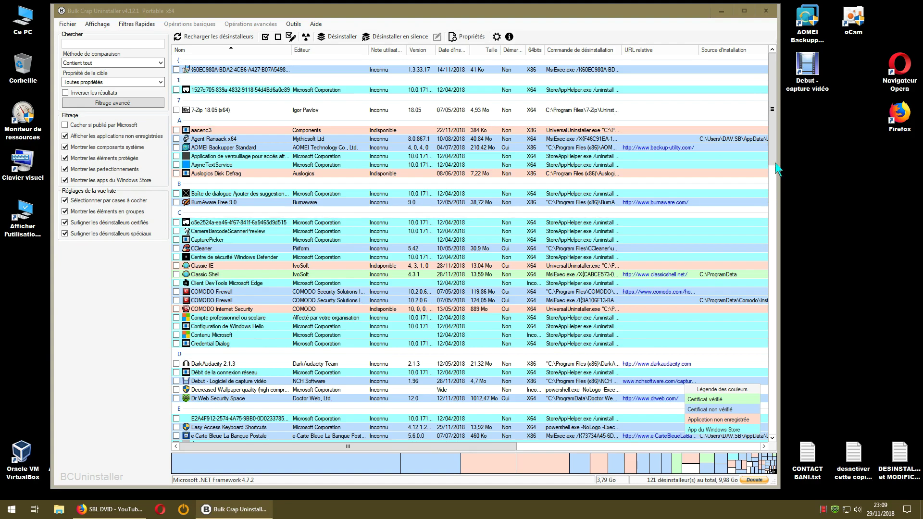
- Examine the Bulk Crap Uninstaller list of installed programs and Windows Store apps from the first entries through the letter O
left_click_drag(774, 164, 774, 211)
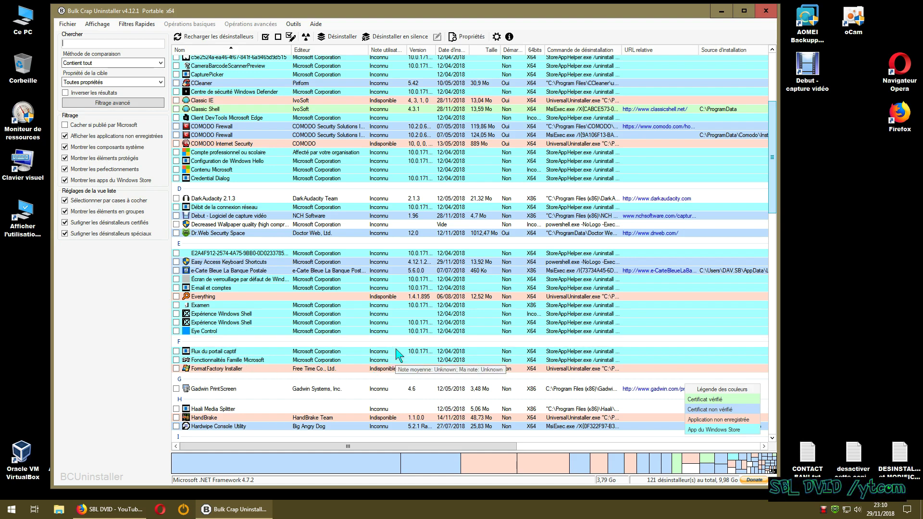
scroll(513, 317, "down", 1)
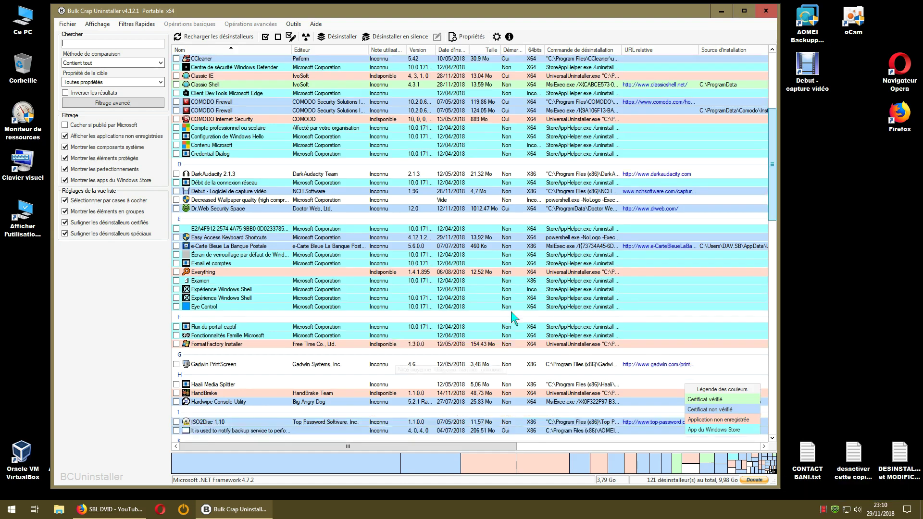
scroll(513, 317, "down", 1)
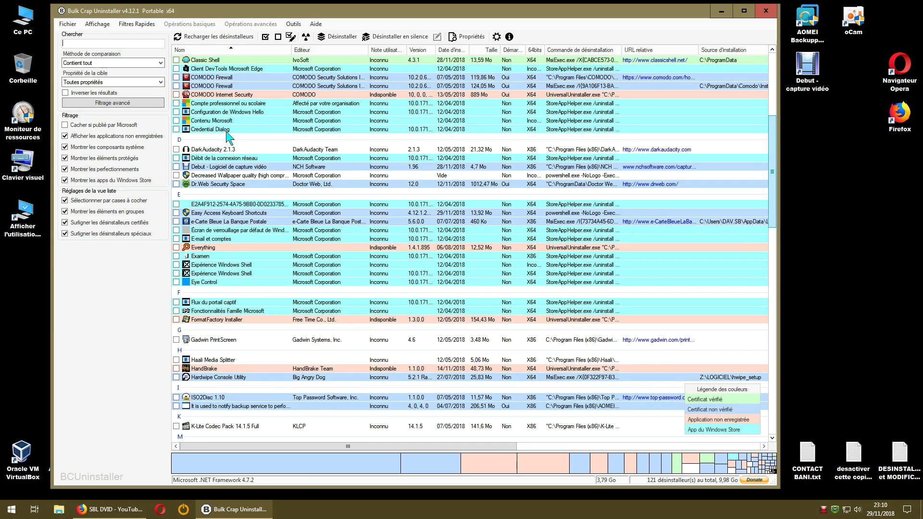
scroll(306, 170, "down", 2)
scroll(306, 169, "down", 4)
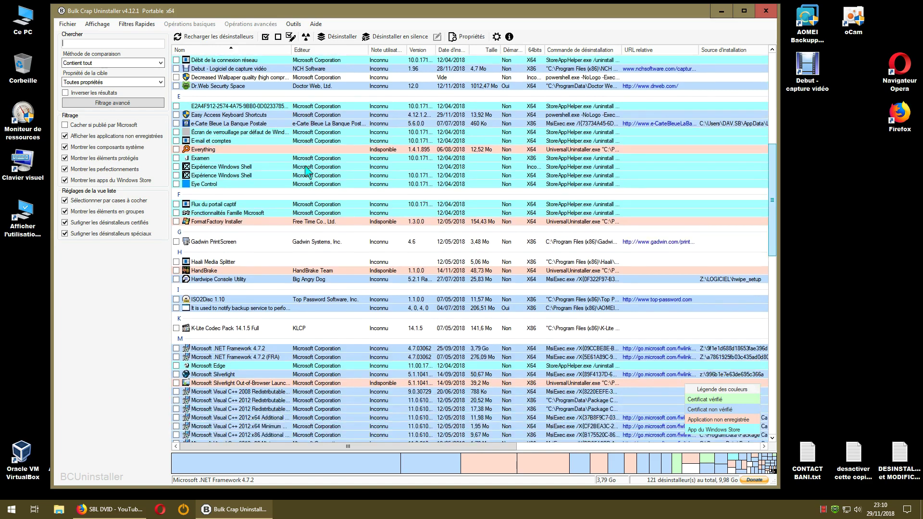
scroll(307, 173, "down", 6)
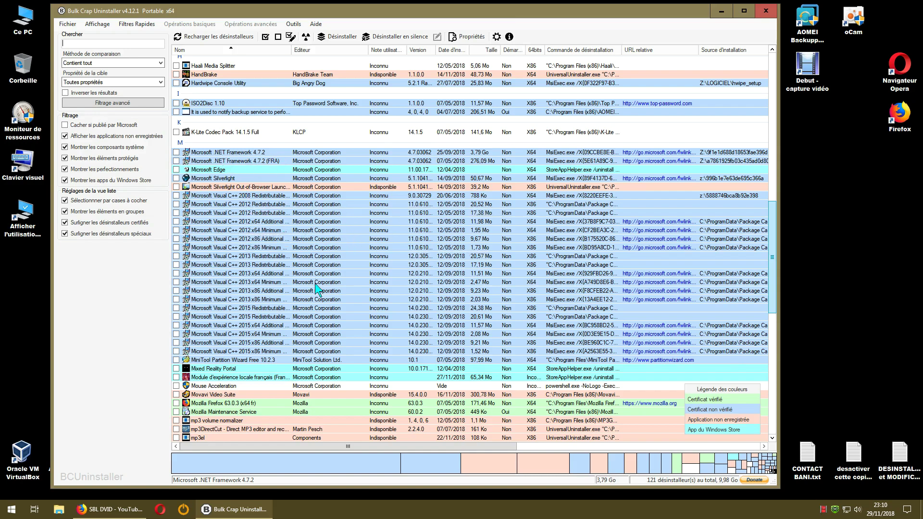
scroll(319, 302, "down", 2)
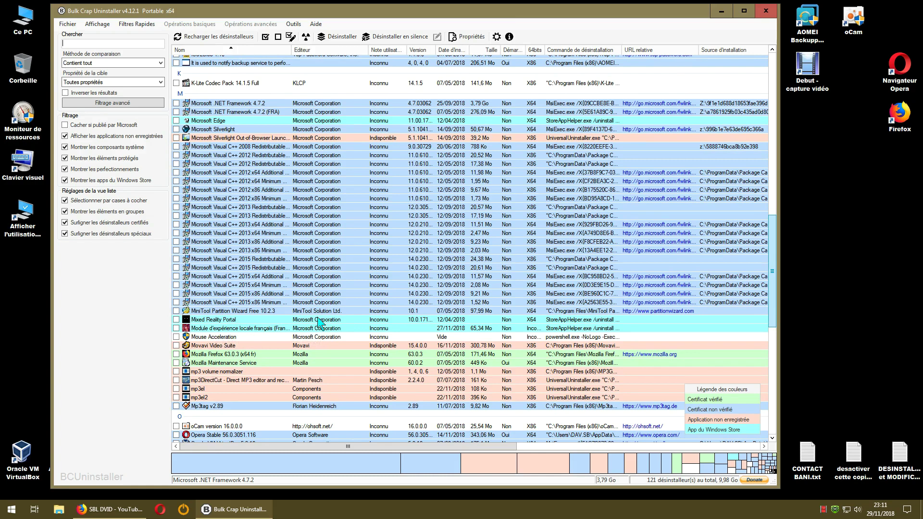
- Uninstall Portail de réalité mixte from the Applications folder of the Start menu and accept its removal
left_click(11, 509)
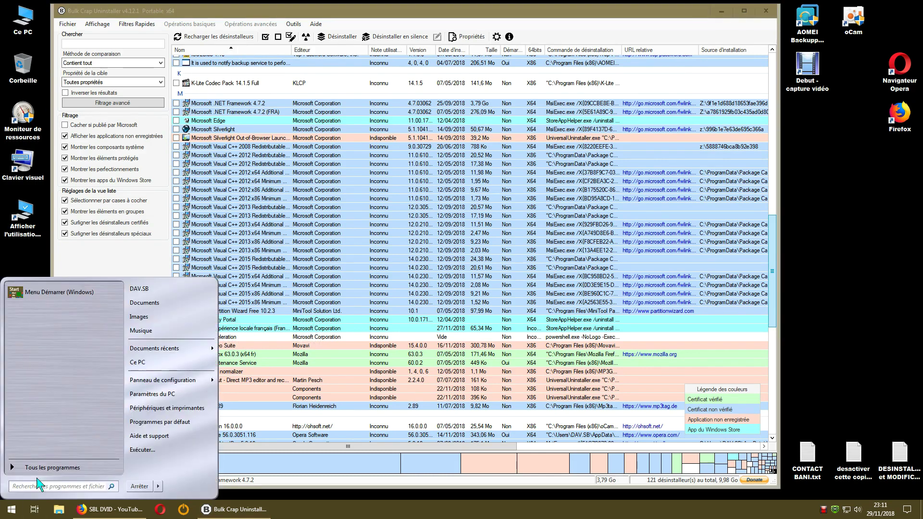
left_click(41, 468)
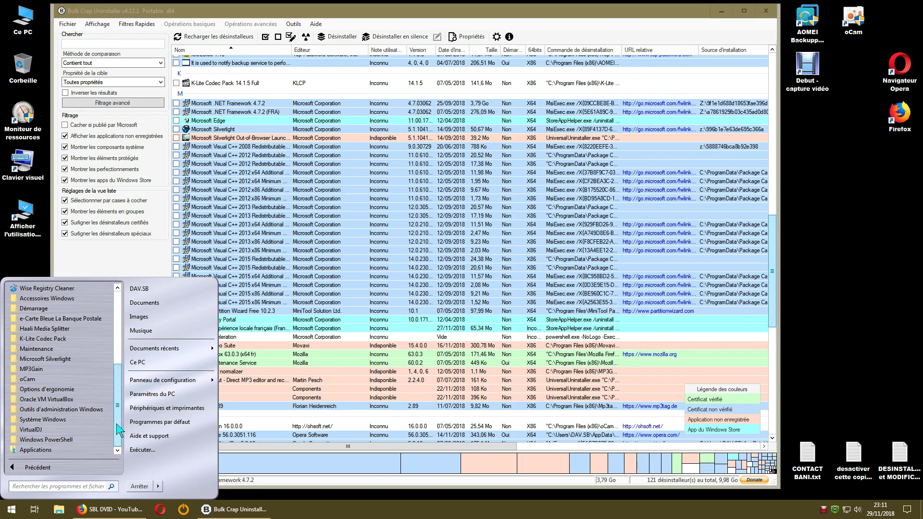
left_click(36, 450)
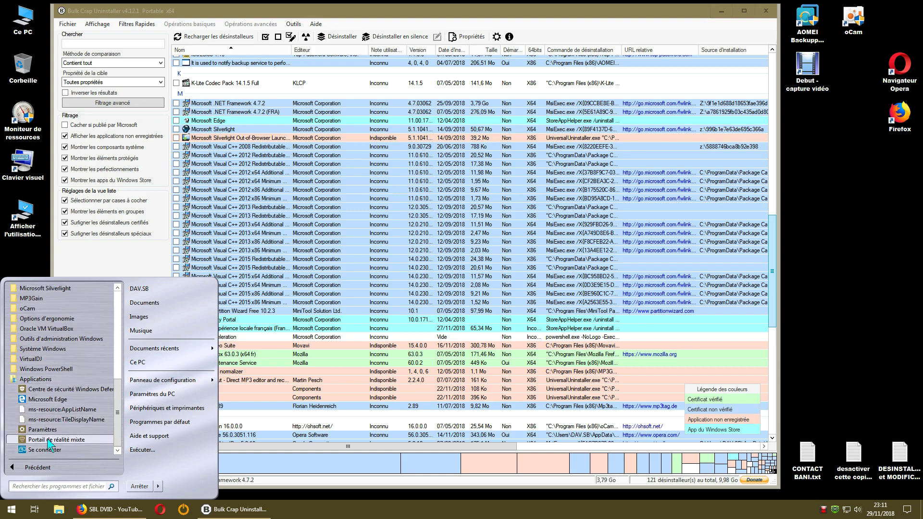
right_click(48, 443)
left_click(80, 416)
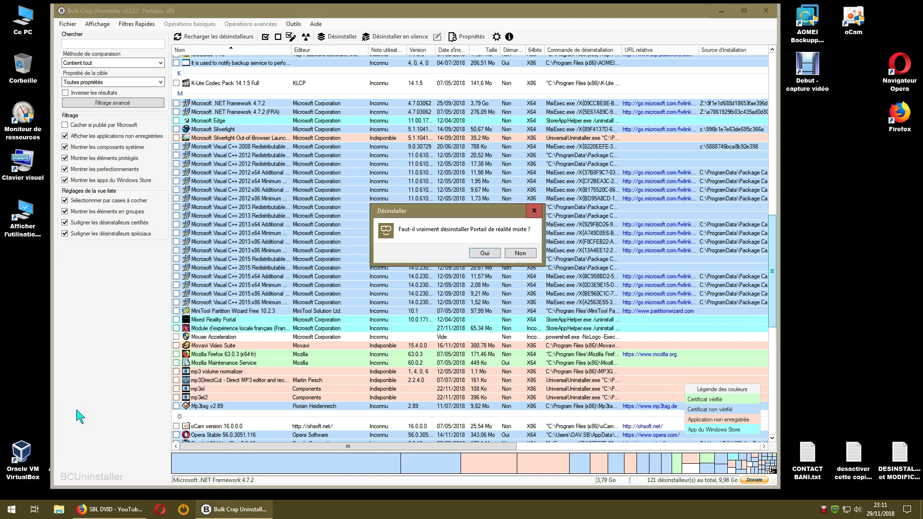
left_click(483, 253)
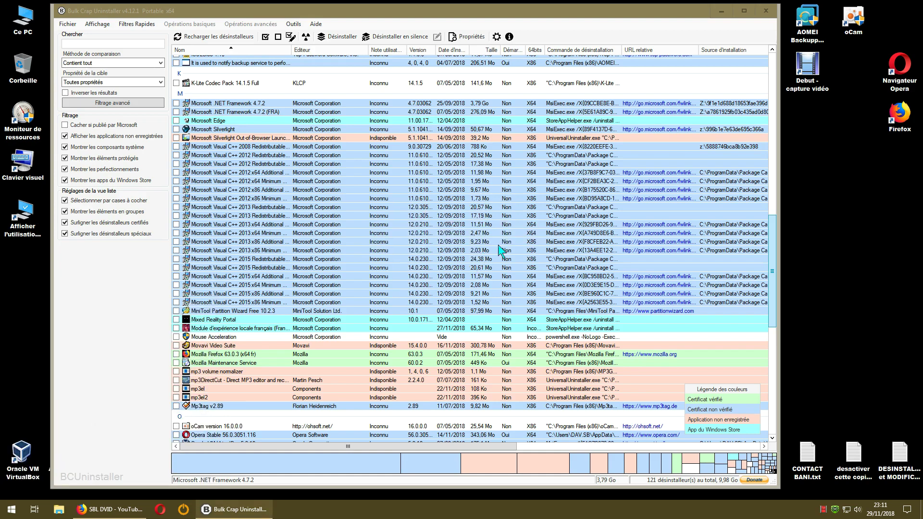
- Look through the program list in Revo Uninstaller and compare it with the one in Bulk Crap Uninstaller
left_click(721, 11)
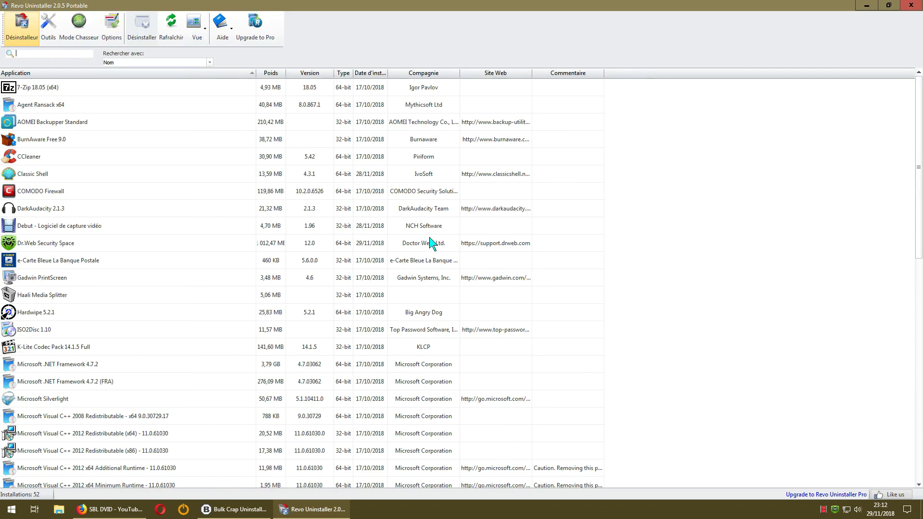
scroll(515, 264, "down", 10)
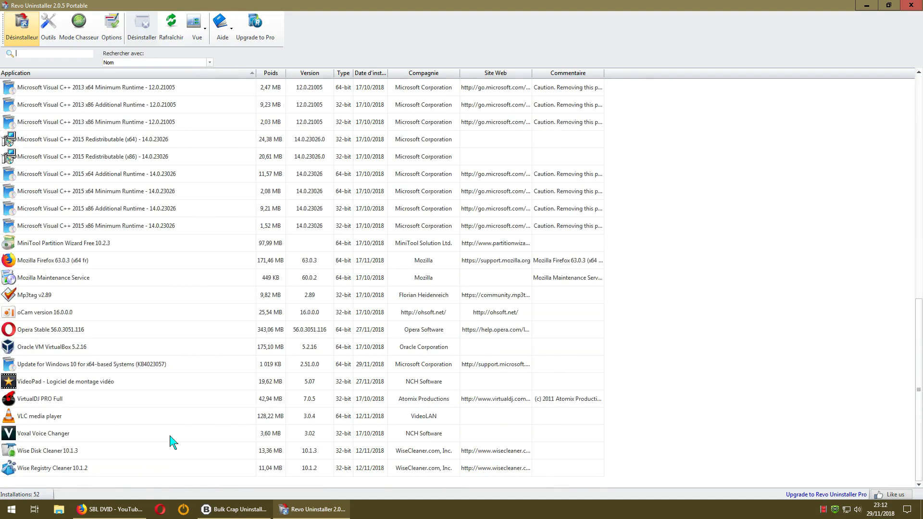
left_click(236, 510)
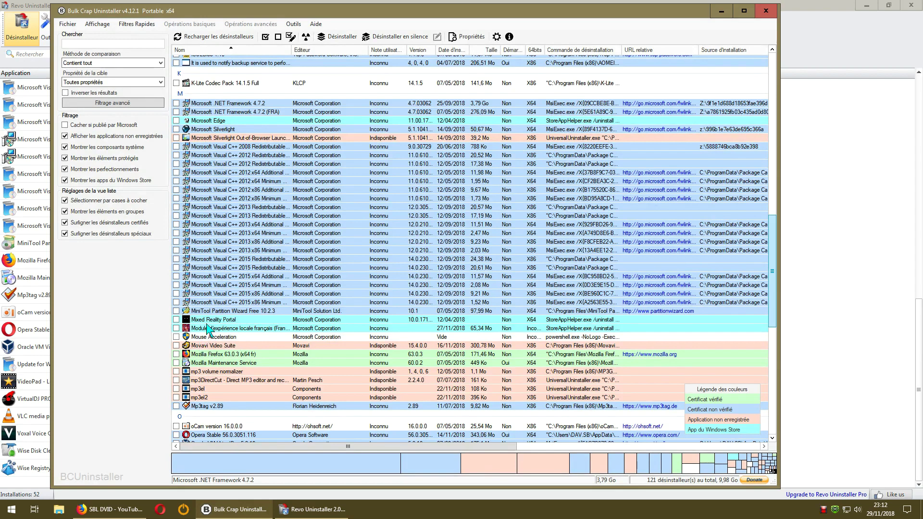
left_click(721, 11)
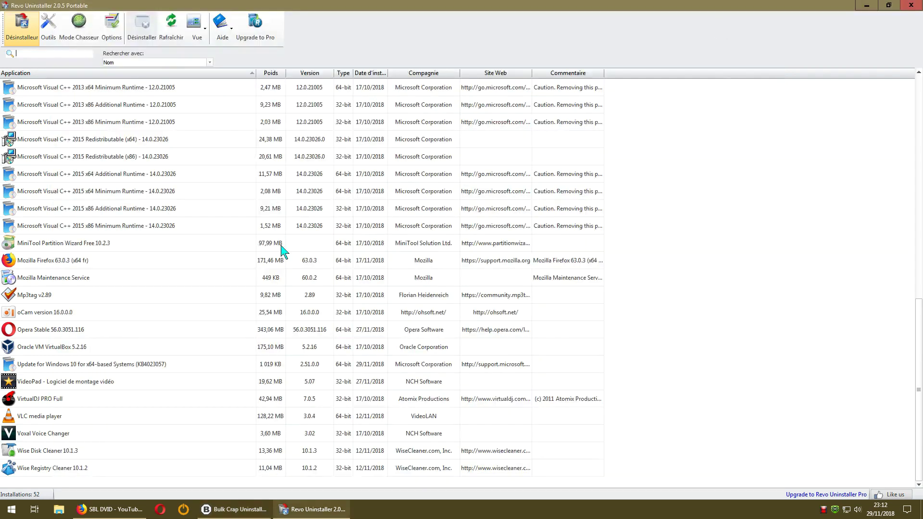
- Review the general and exclusion settings in the Désinstalleur section of Revo Uninstaller's options
left_click(112, 29)
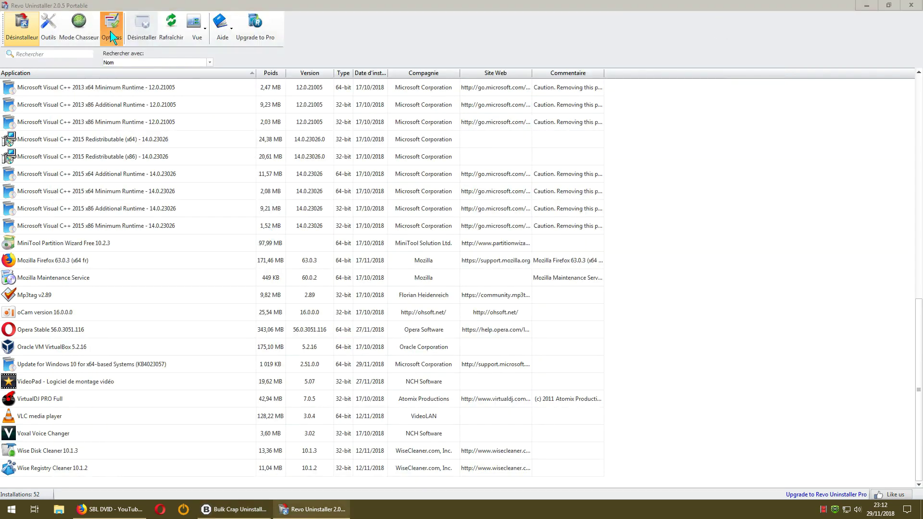
left_click(339, 176)
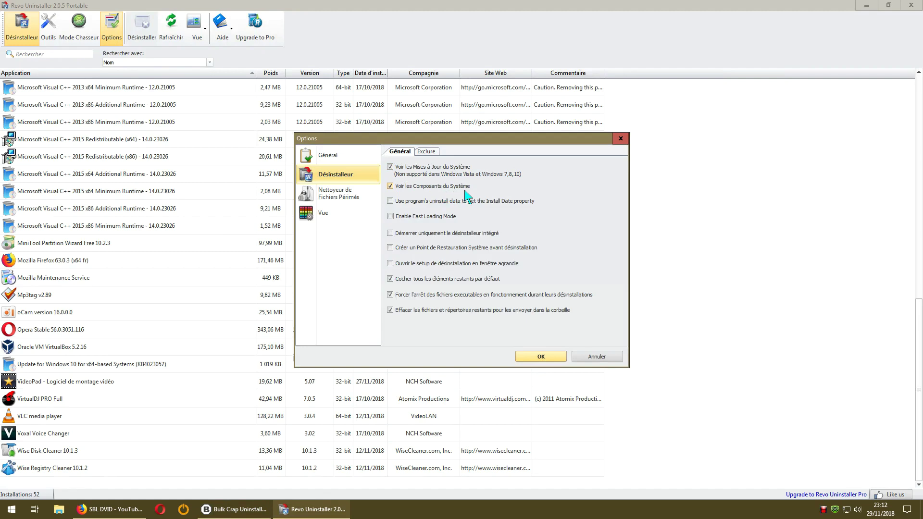
left_click(431, 152)
left_click(400, 153)
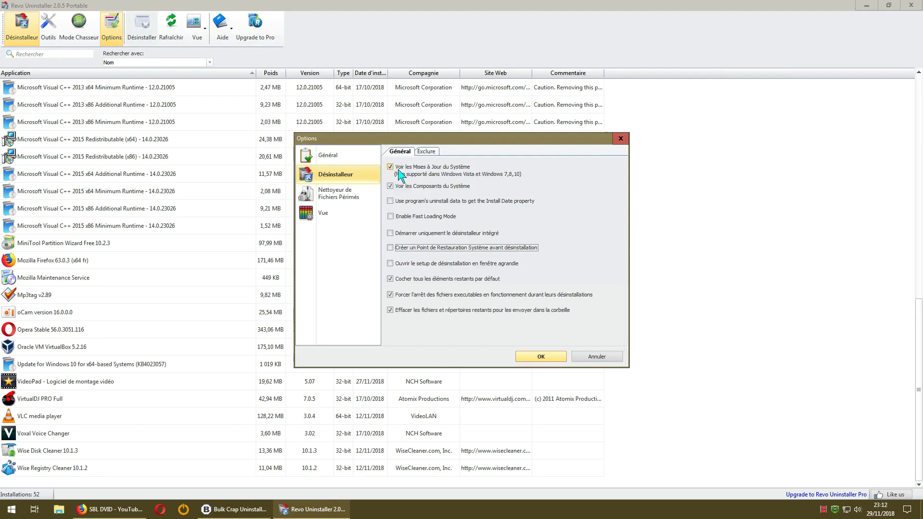
left_click(539, 357)
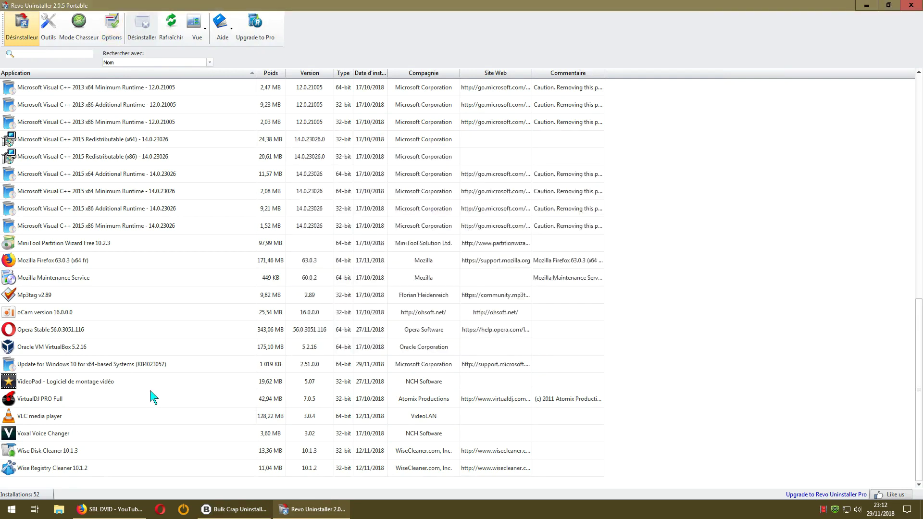
- Compare the Bulk Crap Uninstaller and Revo Uninstaller windows once more, and close Revo Uninstaller
left_click(867, 6)
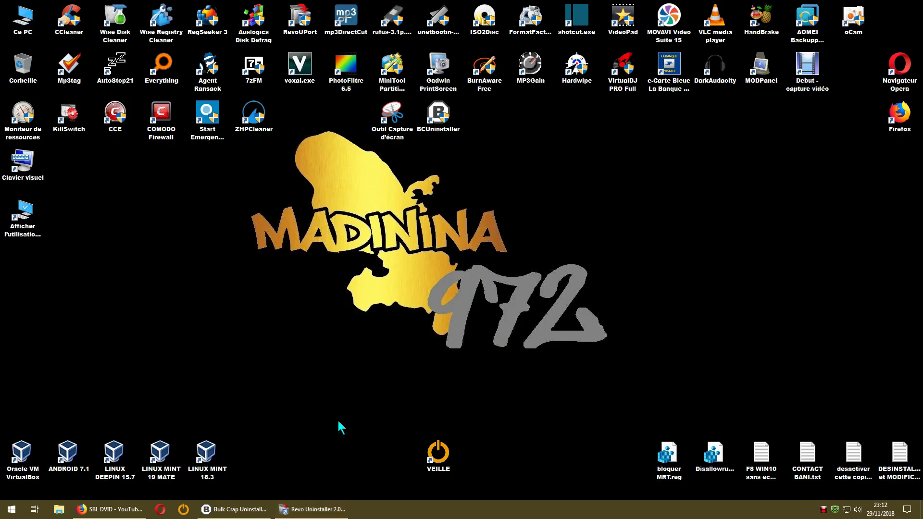
left_click(235, 509)
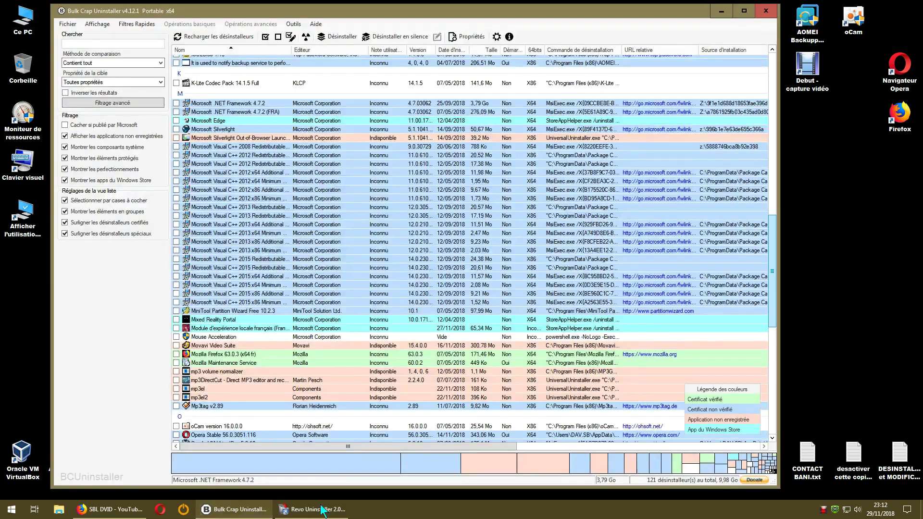
left_click(322, 511)
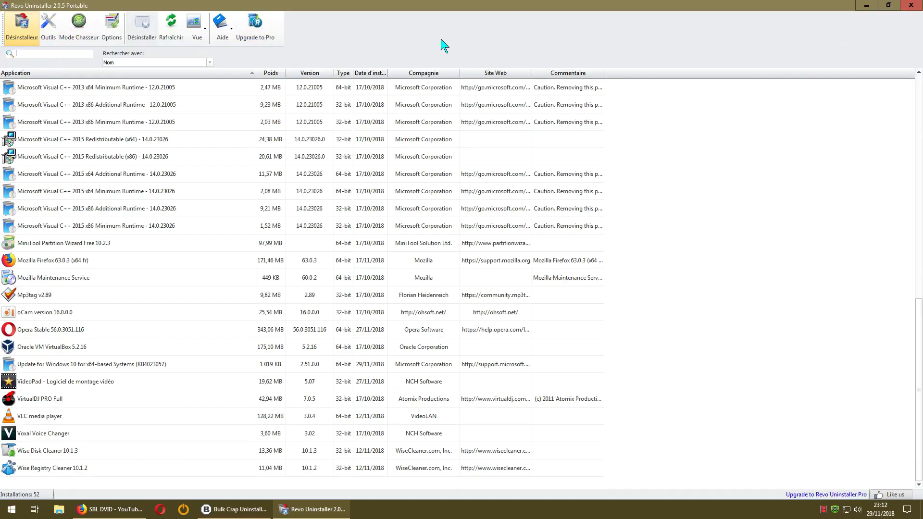
left_click(911, 5)
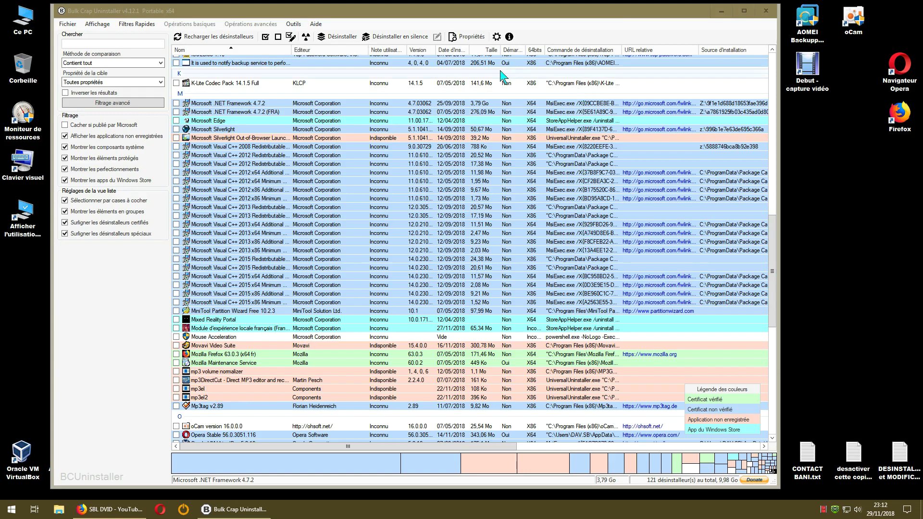
- Move Bulk Crap Uninstaller aside, launch CCleaner from the desktop, and show its program uninstall tool in a maximised window
left_click_drag(504, 16, 603, 18)
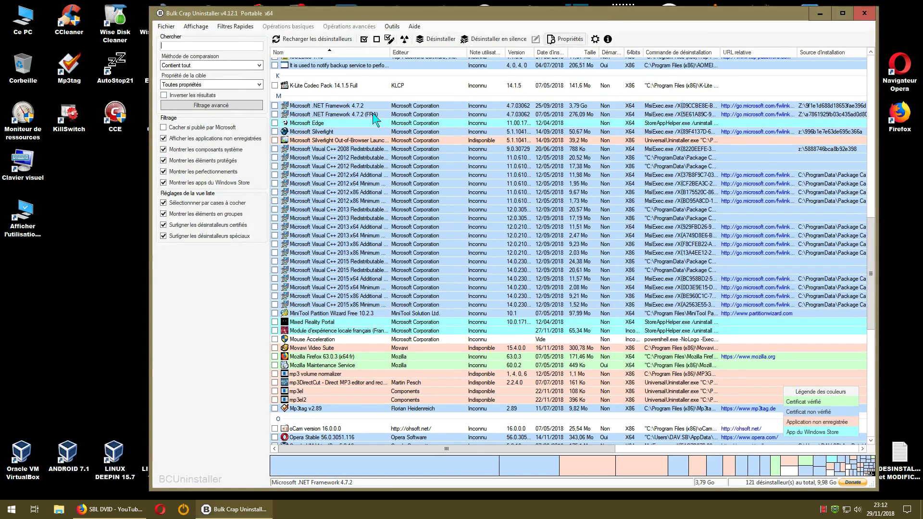
double_click(73, 32)
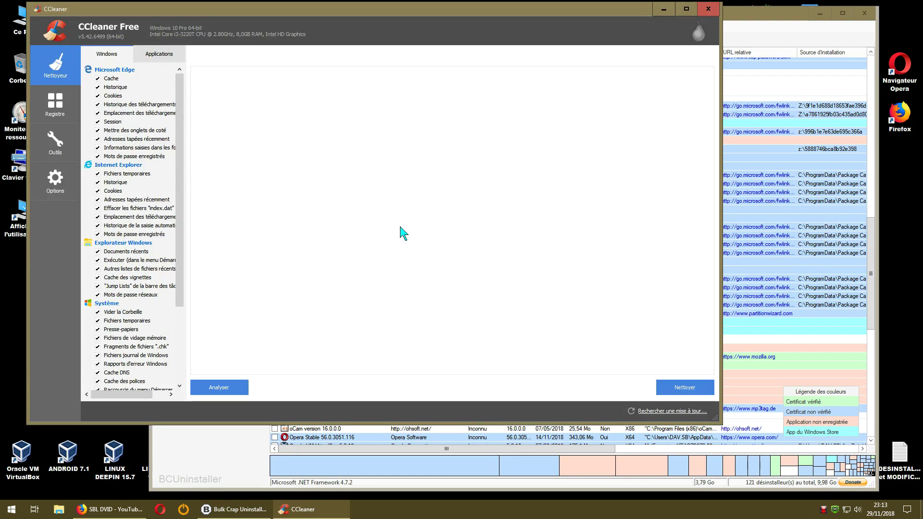
left_click(55, 141)
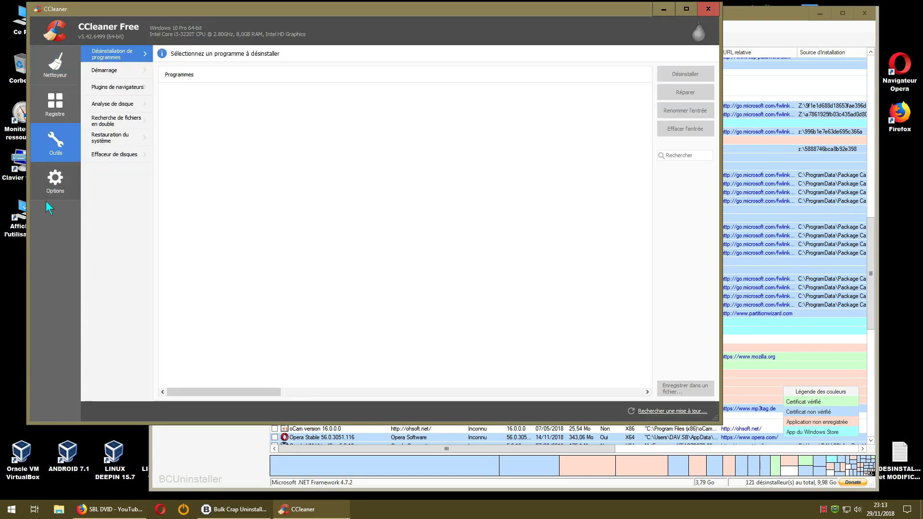
left_click(685, 9)
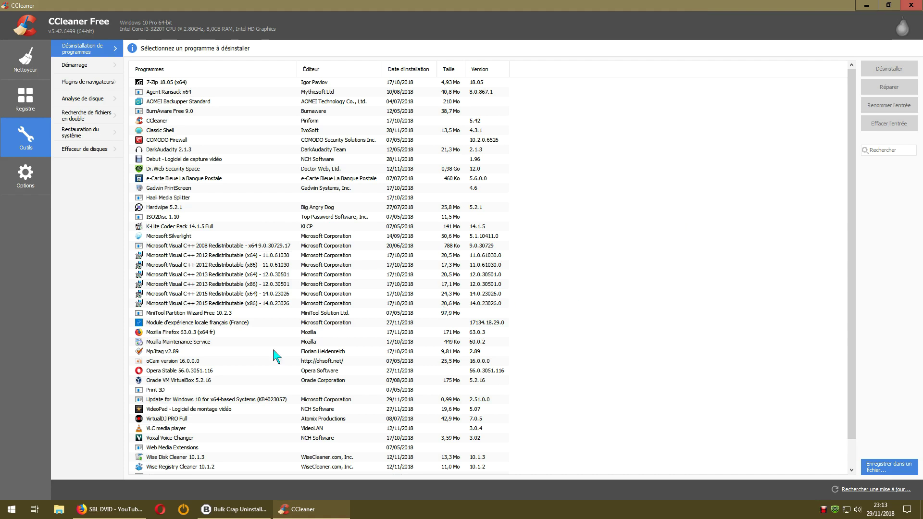
- Uninstall Print 3D through CCleaner and accept the removal of the app and its data
right_click(161, 392)
left_click(179, 398)
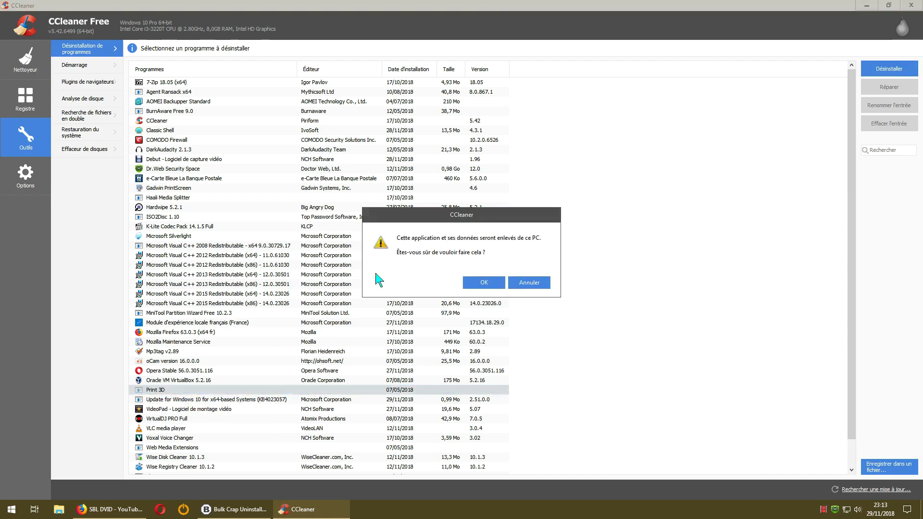
left_click(483, 285)
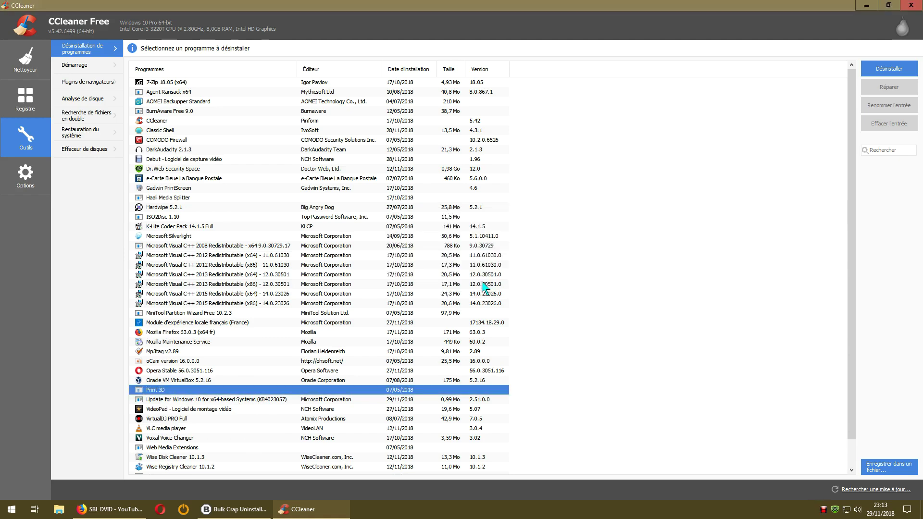
- Uninstall the Xbox app through CCleaner and accept the removal of its data
scroll(483, 287, "down", 1)
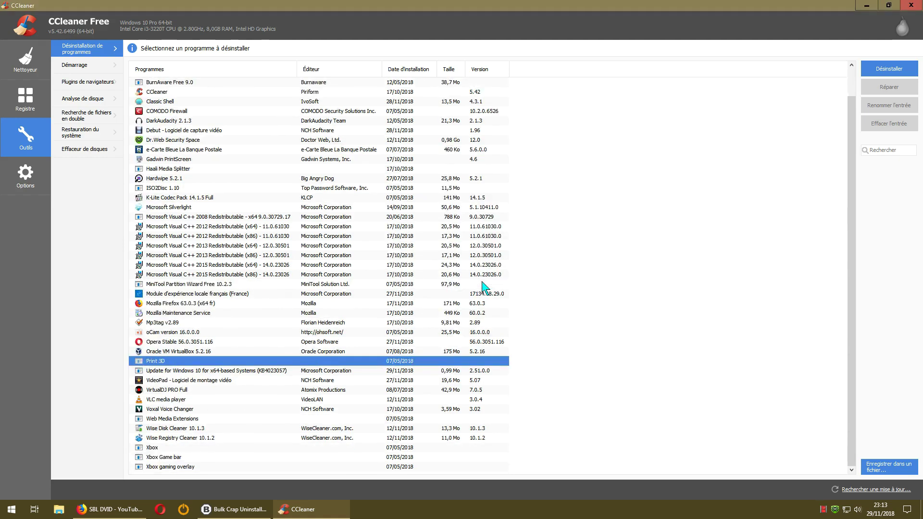
right_click(152, 451)
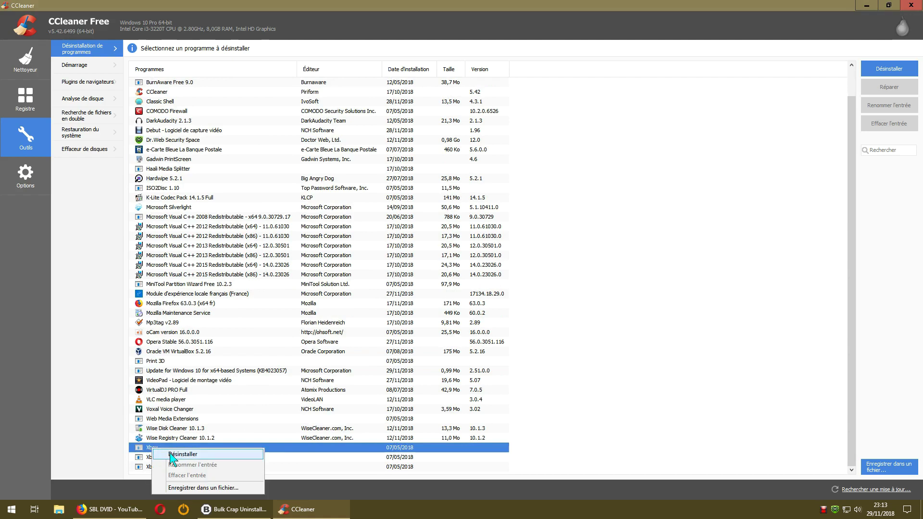
left_click(174, 457)
left_click(481, 283)
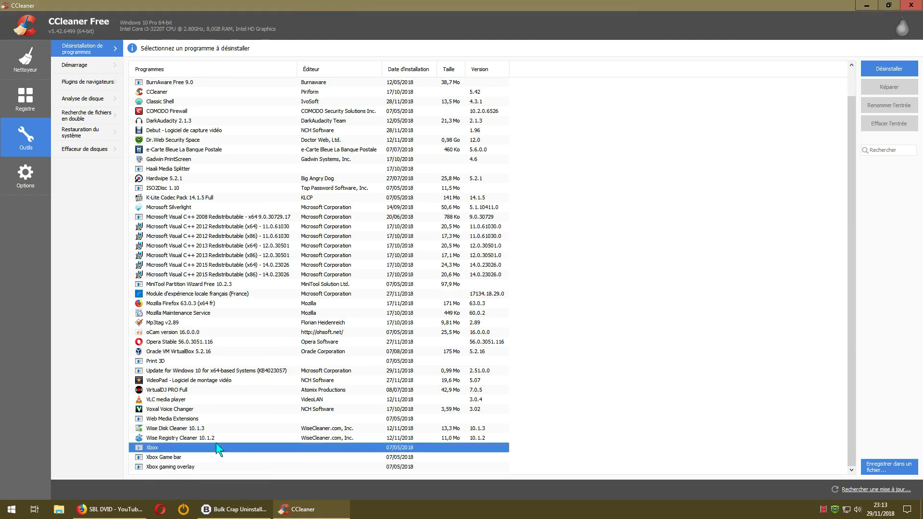
- Uninstall Xbox Game bar and Xbox gaming overlay through CCleaner, accepting the removal of each app and its data
right_click(170, 457)
left_click(217, 418)
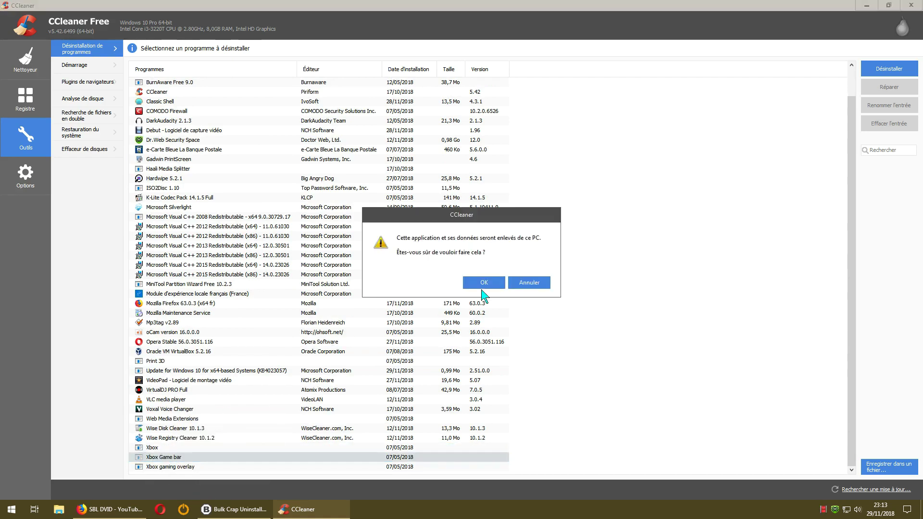
left_click(484, 284)
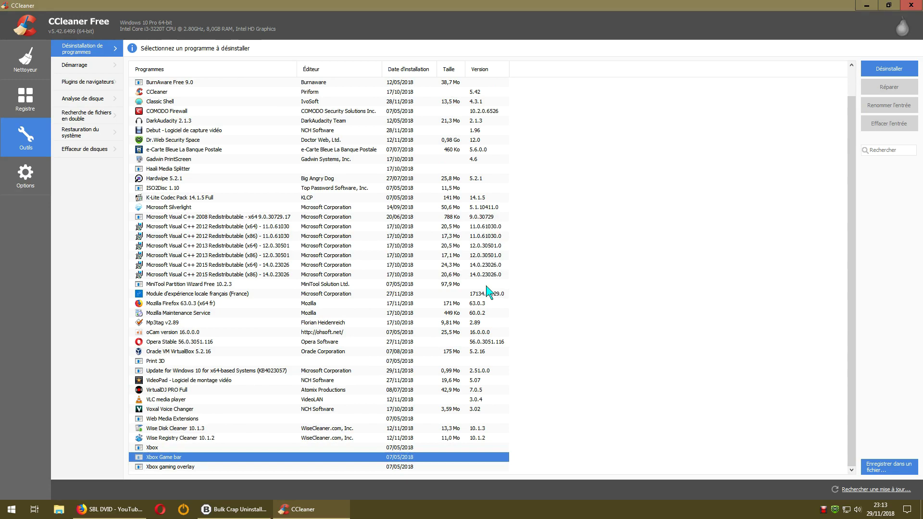
right_click(172, 467)
left_click(211, 427)
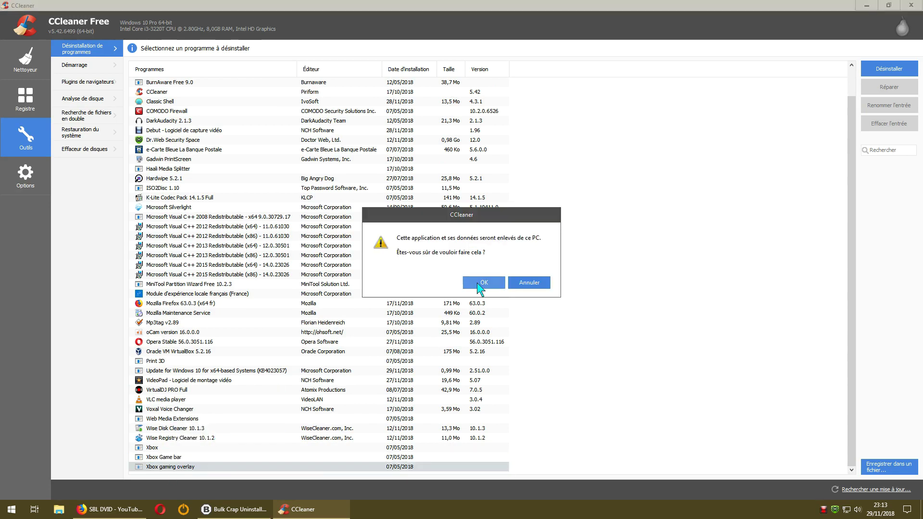
left_click(481, 283)
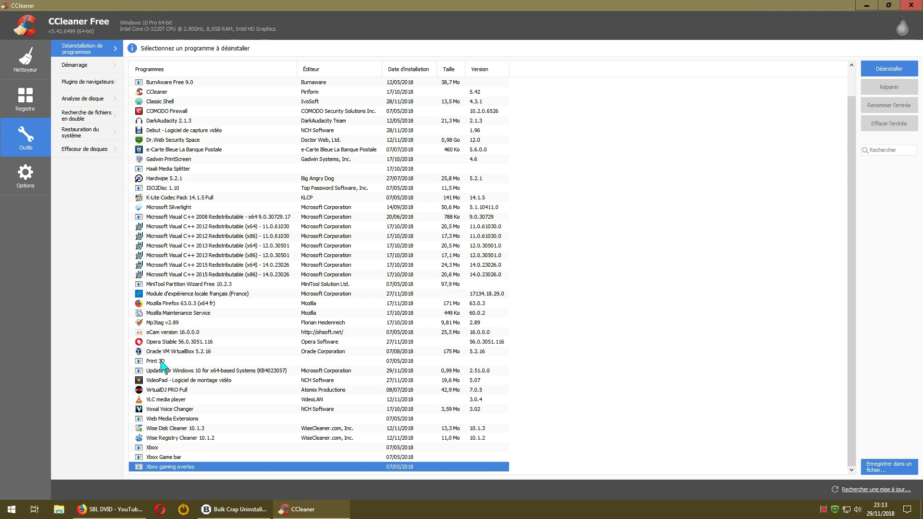
- Try once more to uninstall the Xbox app, accept the removal of its data, and close CCleaner
right_click(151, 448)
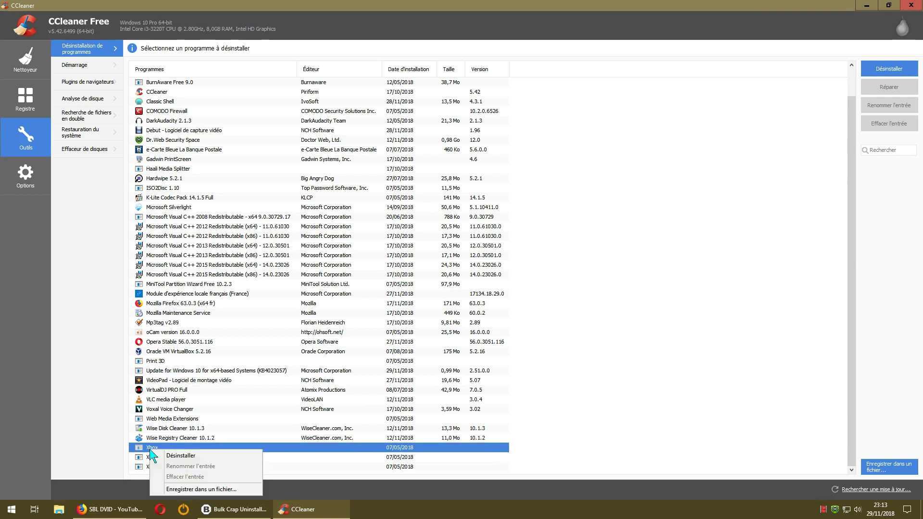
left_click(173, 455)
left_click(484, 284)
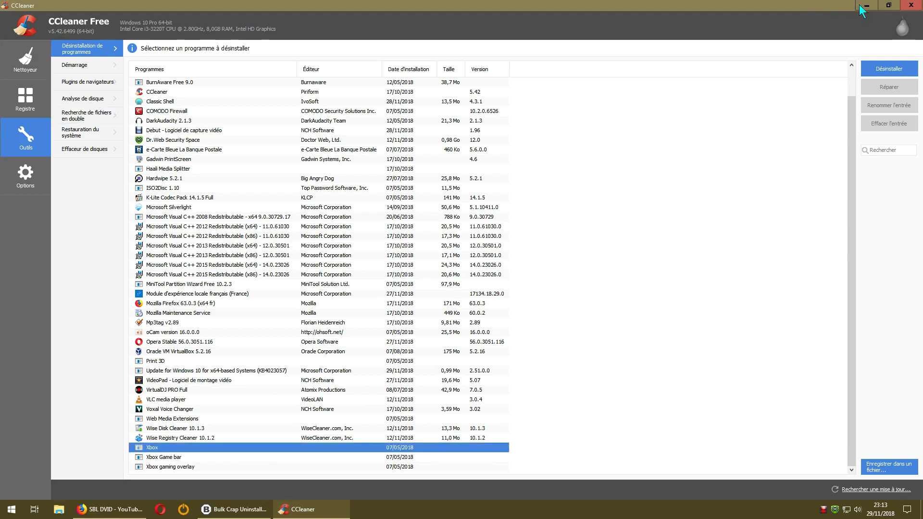
left_click(910, 4)
- Look through the whole program list in Bulk Crap Uninstaller and maximise its window
scroll(376, 331, "down", 6)
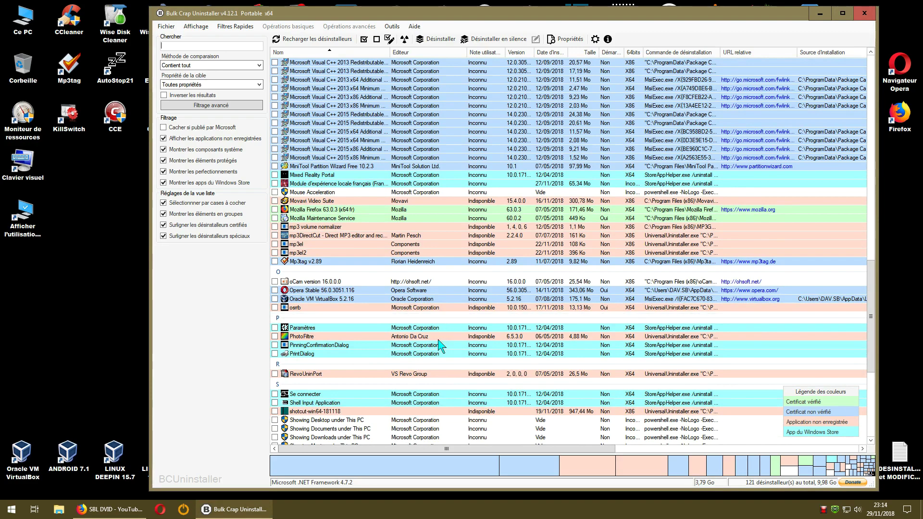
scroll(438, 311, "down", 3)
scroll(438, 312, "up", 10)
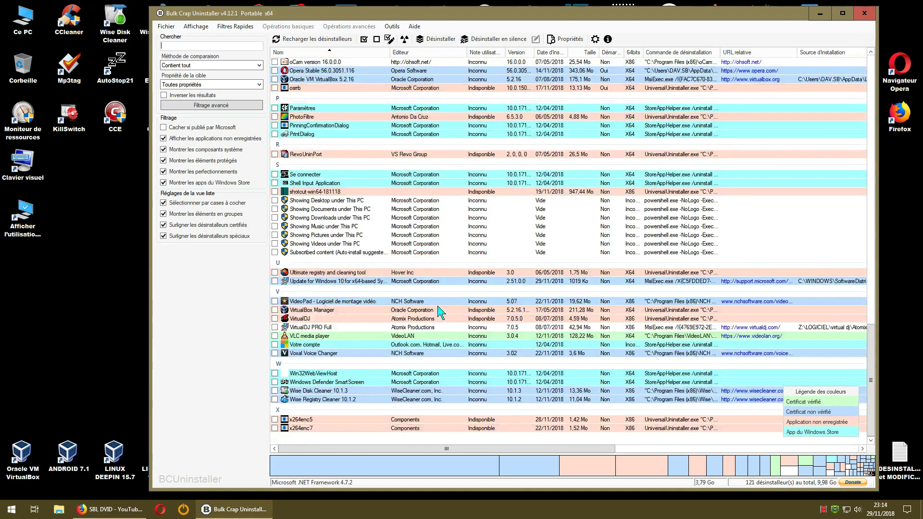
scroll(449, 313, "up", 15)
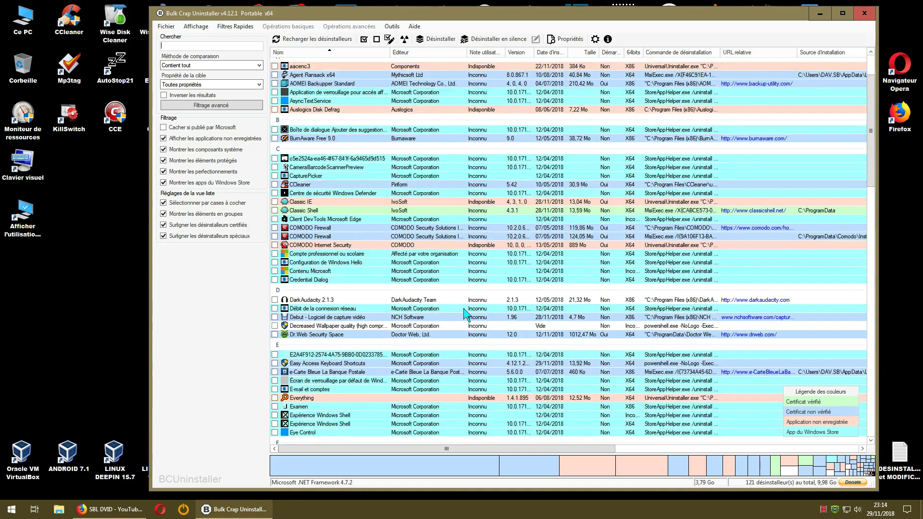
scroll(466, 314, "up", 3)
left_click(842, 13)
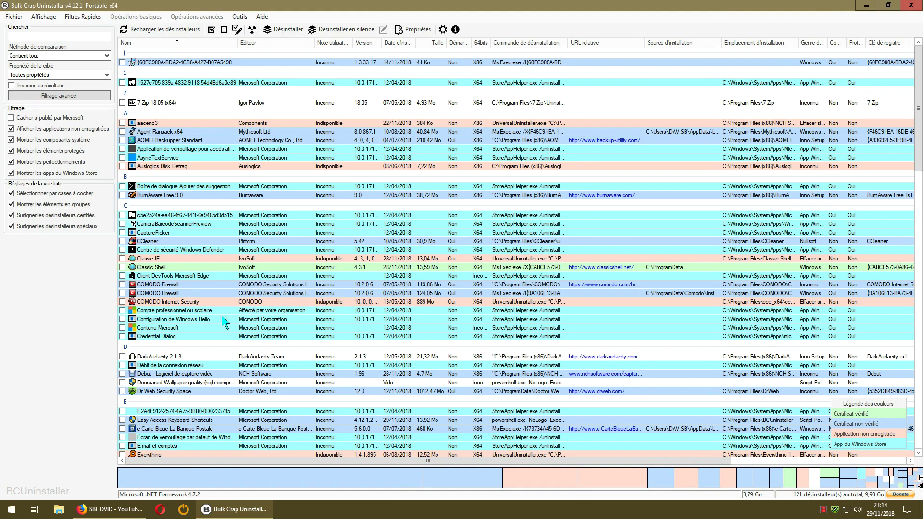
- Tick the Compte professionnel ou scolaire app, start its uninstallation, and move the confirmation dialog aside
left_click(123, 311)
scroll(298, 339, "down", 14)
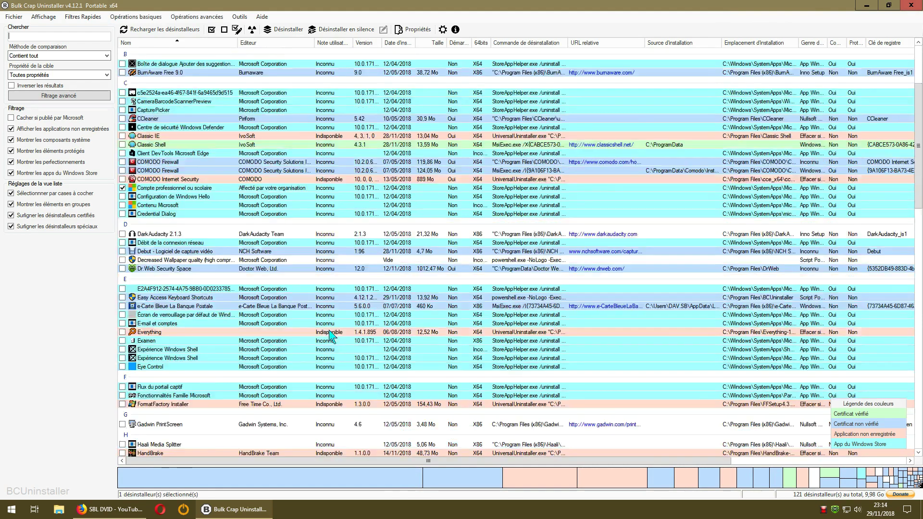
scroll(329, 339, "up", 14)
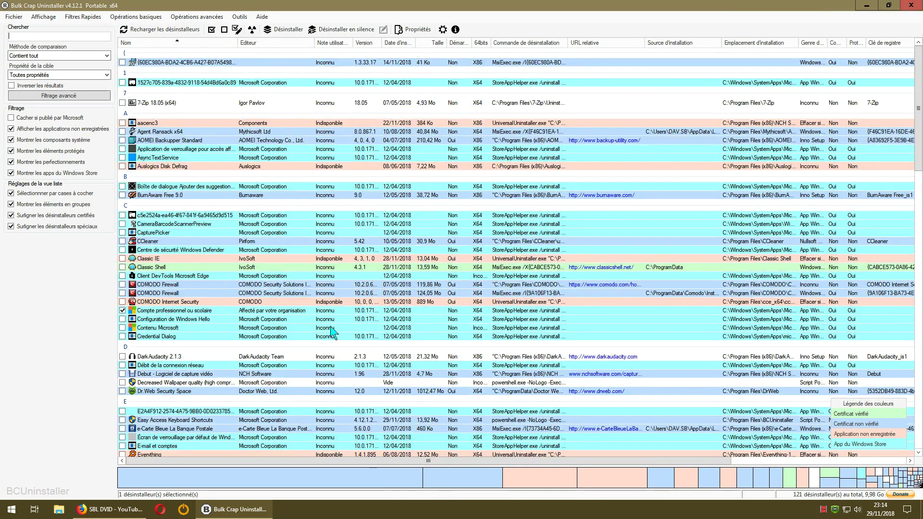
scroll(205, 339, "down", 15)
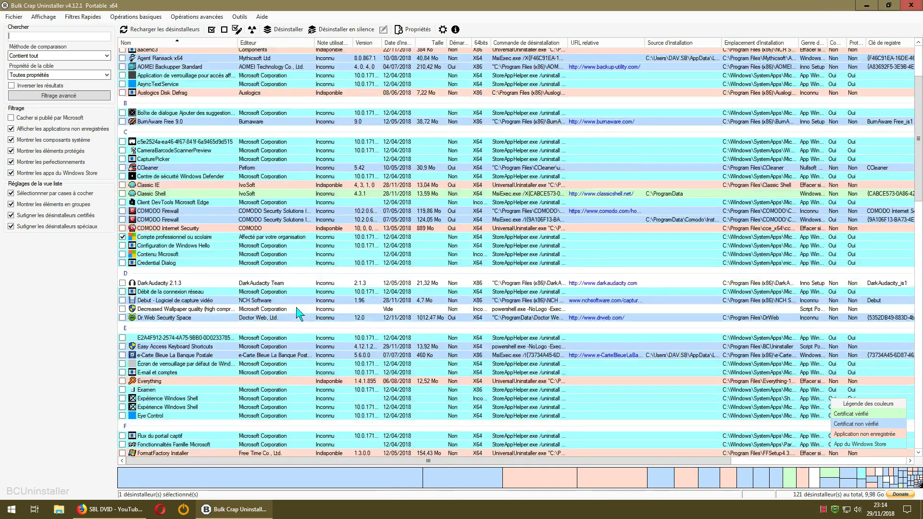
scroll(204, 339, "down", 15)
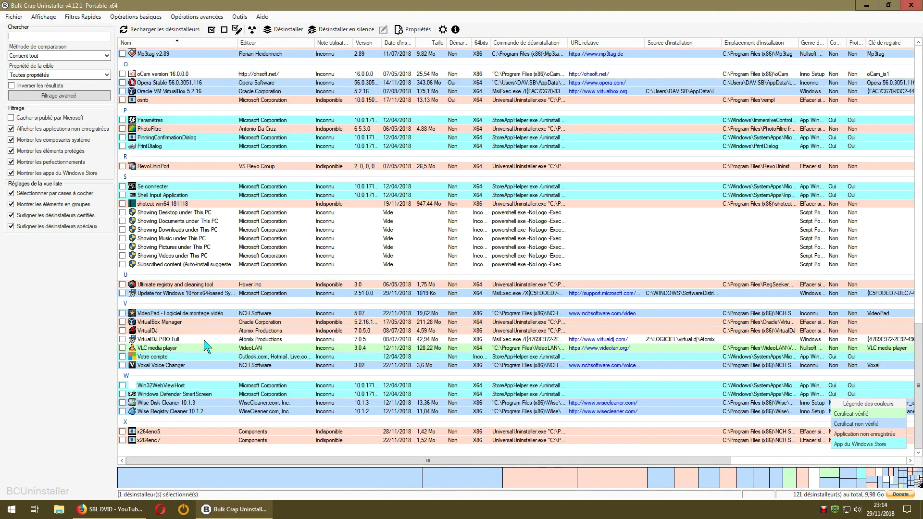
scroll(206, 346, "up", 15)
scroll(206, 346, "up", 7)
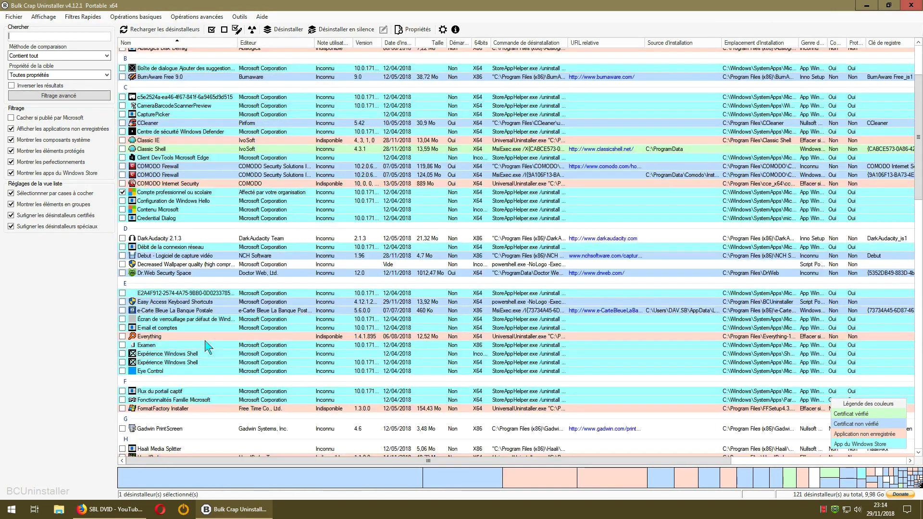
scroll(206, 346, "up", 3)
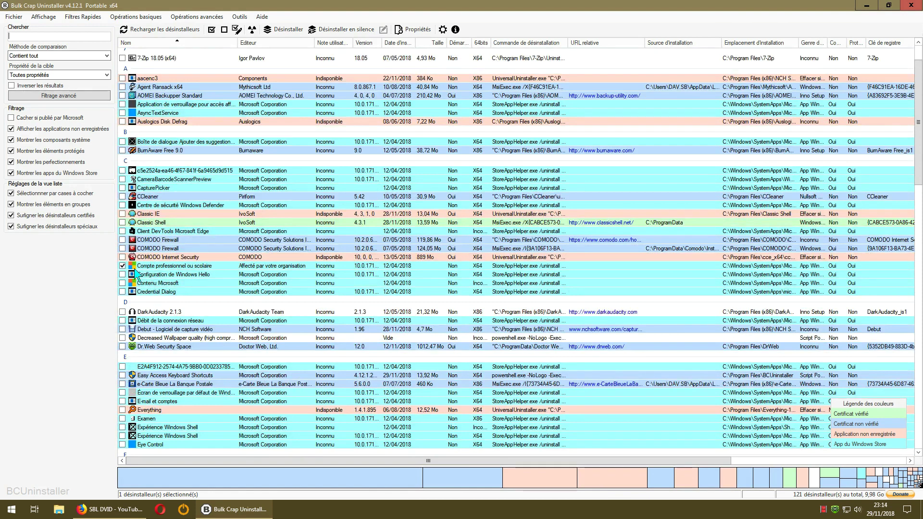
right_click(163, 267)
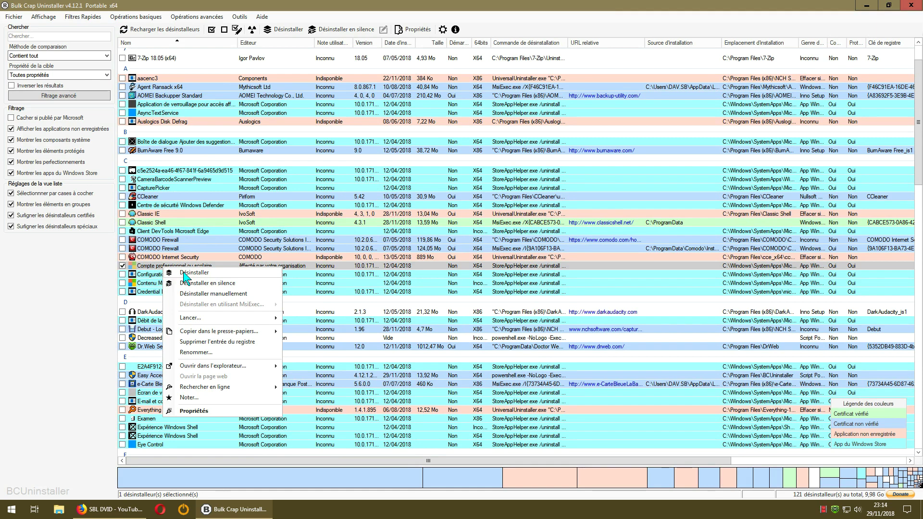
left_click(184, 273)
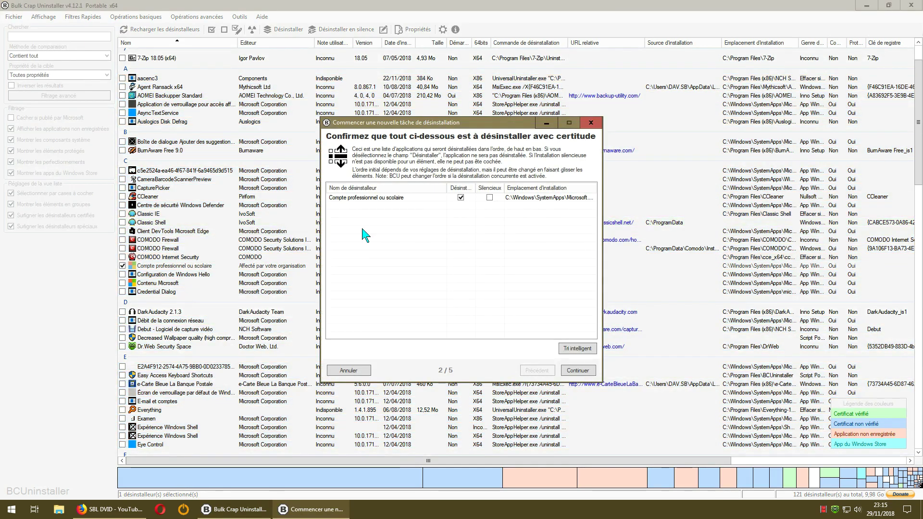
left_click_drag(465, 122, 414, 116)
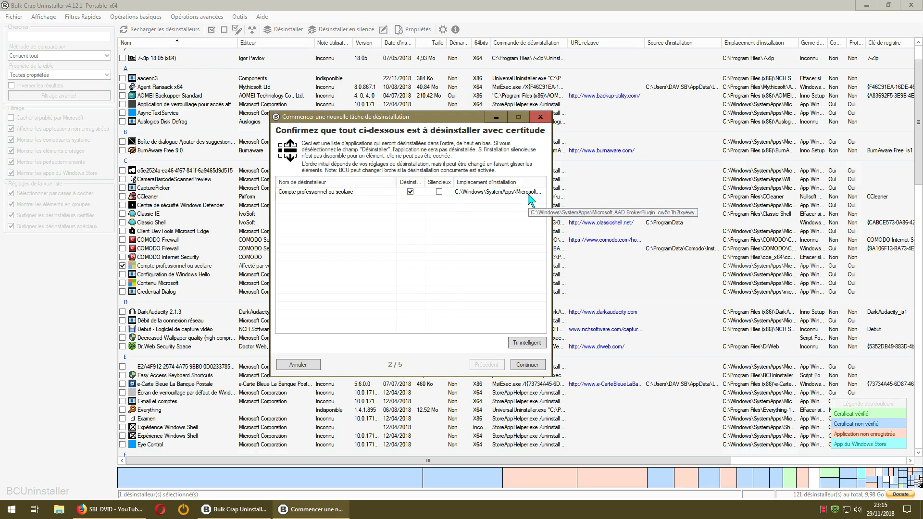
- Switch to File Explorer and browse to the C:\Windows\SystemApps folder
left_click(19, 505)
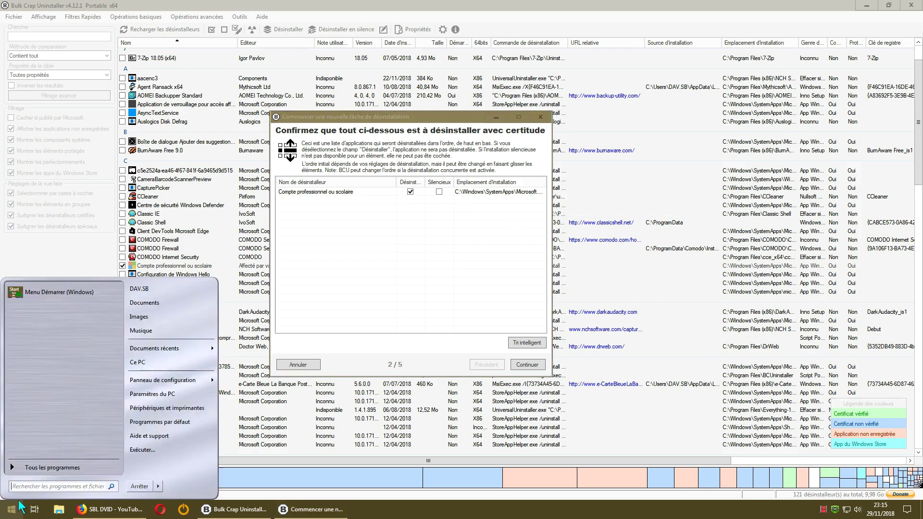
left_click(141, 360)
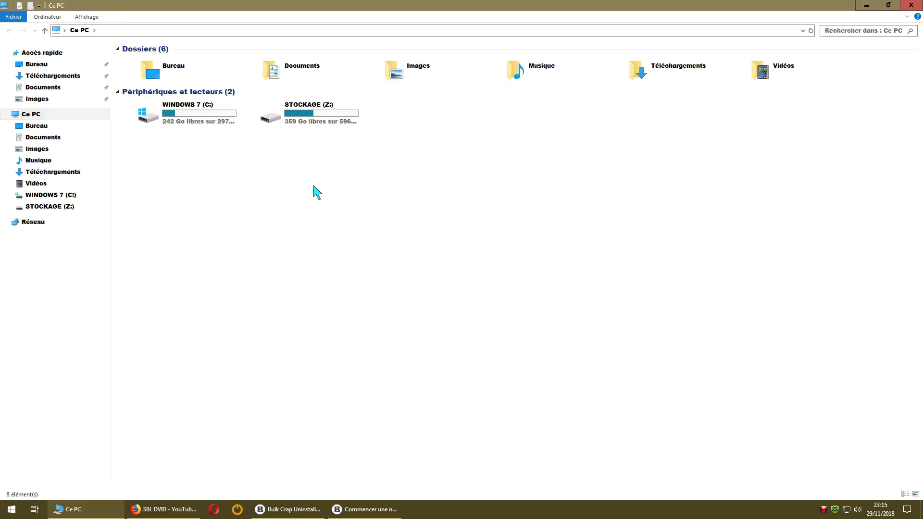
double_click(192, 122)
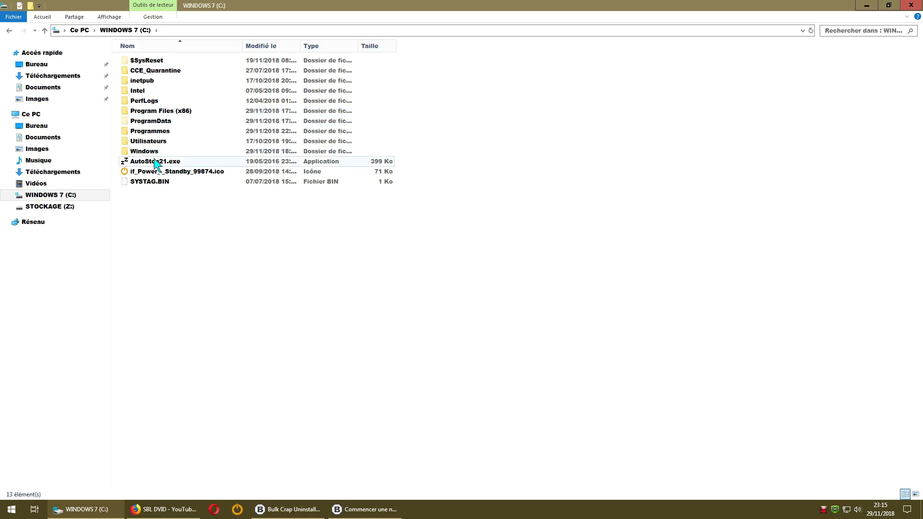
double_click(145, 151)
scroll(288, 298, "down", 11)
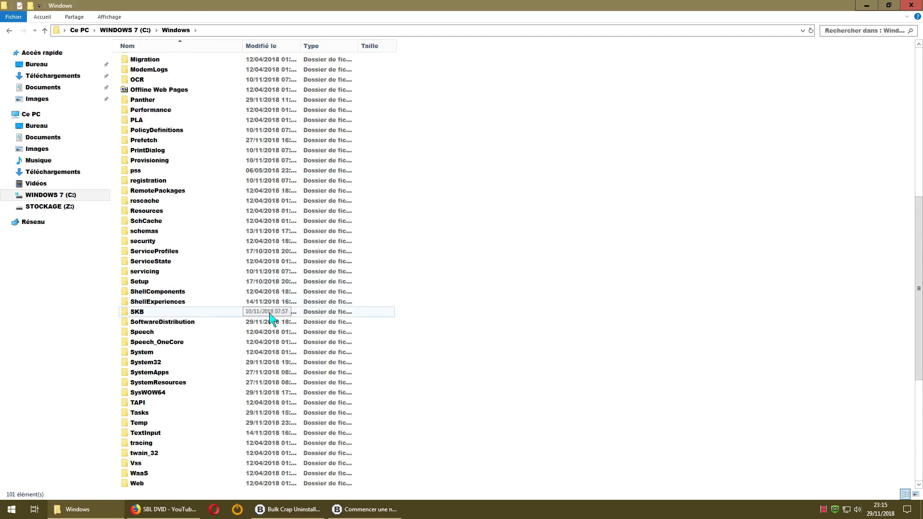
double_click(160, 373)
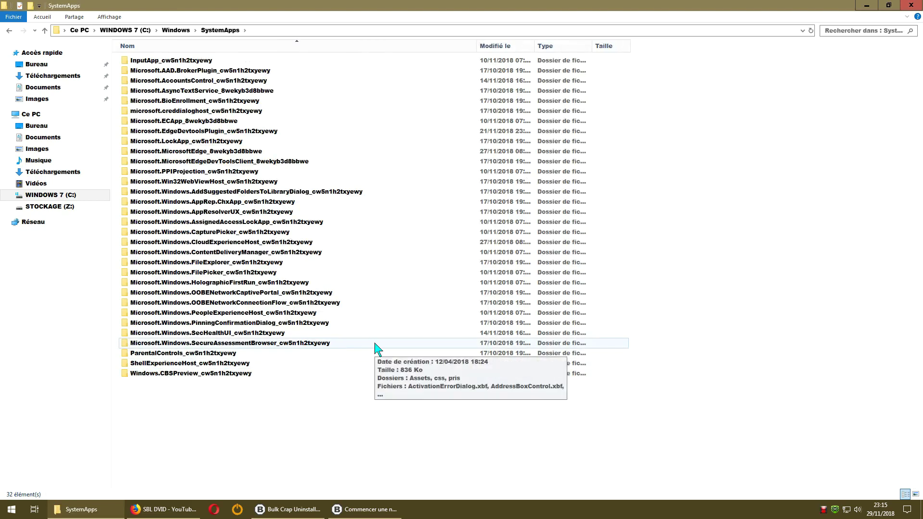
- Return to the uninstall confirmation dialog and narrow its first columns to show more of the app's installation location
left_click(365, 509)
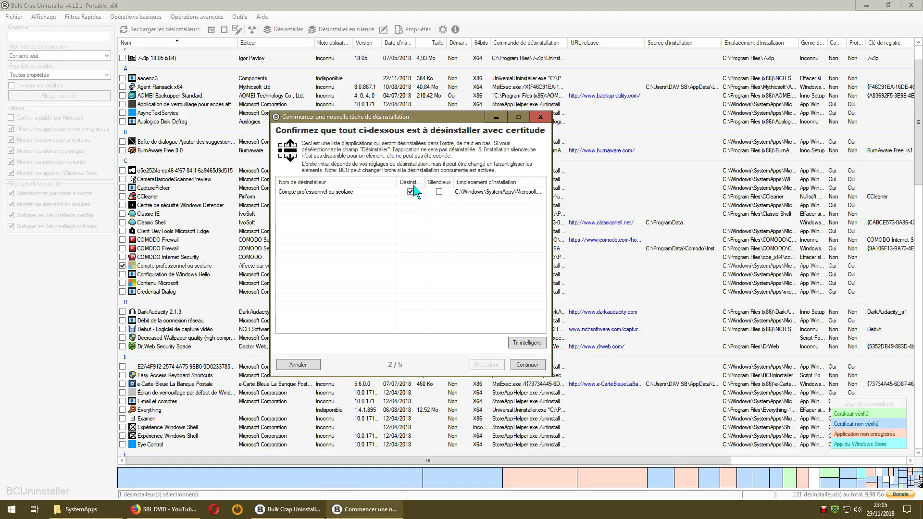
left_click_drag(396, 181, 362, 183)
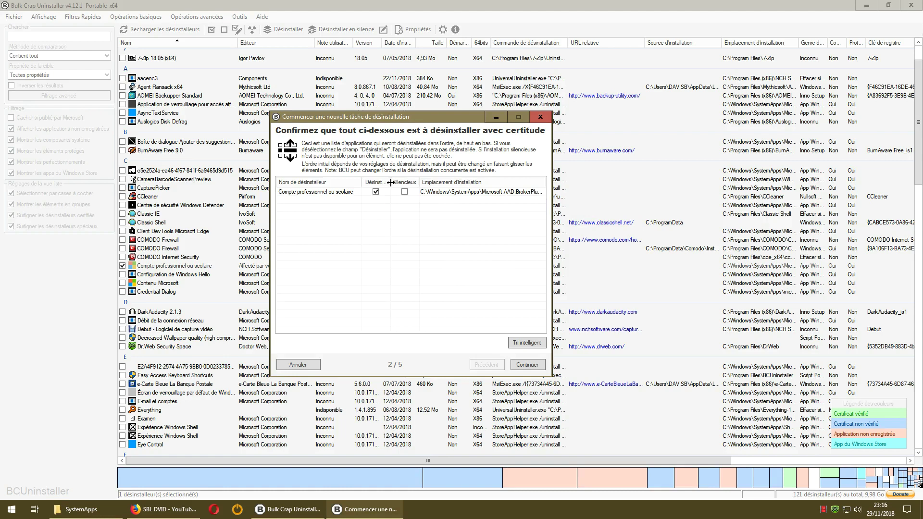
mouse_move(391, 183)
left_mouse_down()
mouse_move(352, 183)
mouse_move(396, 182)
left_mouse_up()
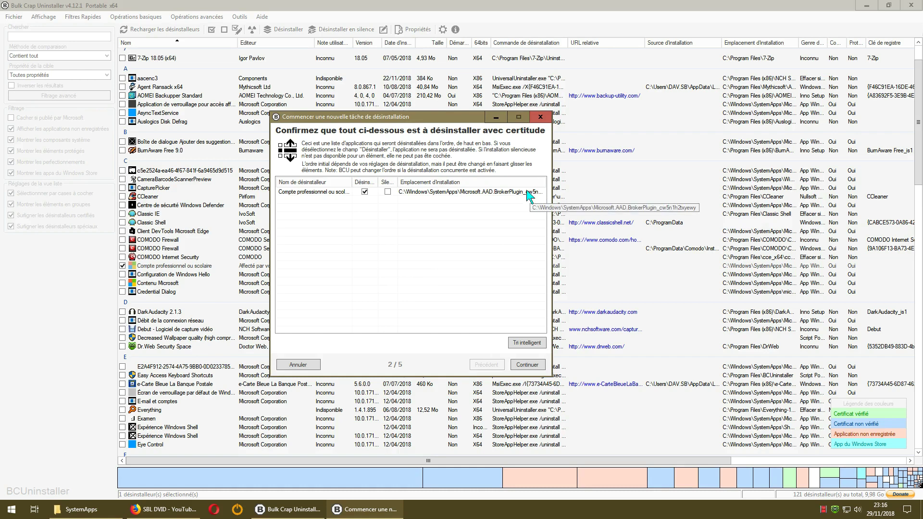
- Inspect the contents of the Microsoft.AAD.BrokerPlugin_cw5n1h2txyewy folder in SystemApps, and go back up to the Windows folder
left_click(93, 513)
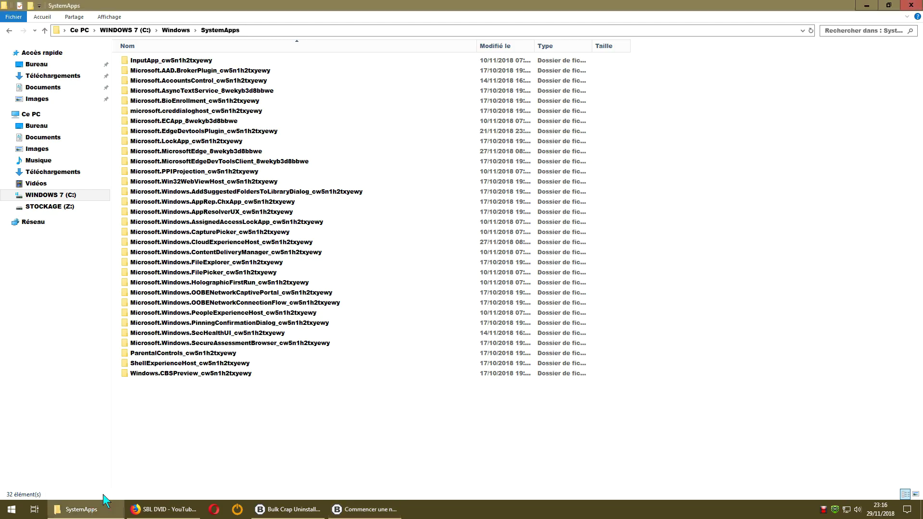
double_click(213, 72)
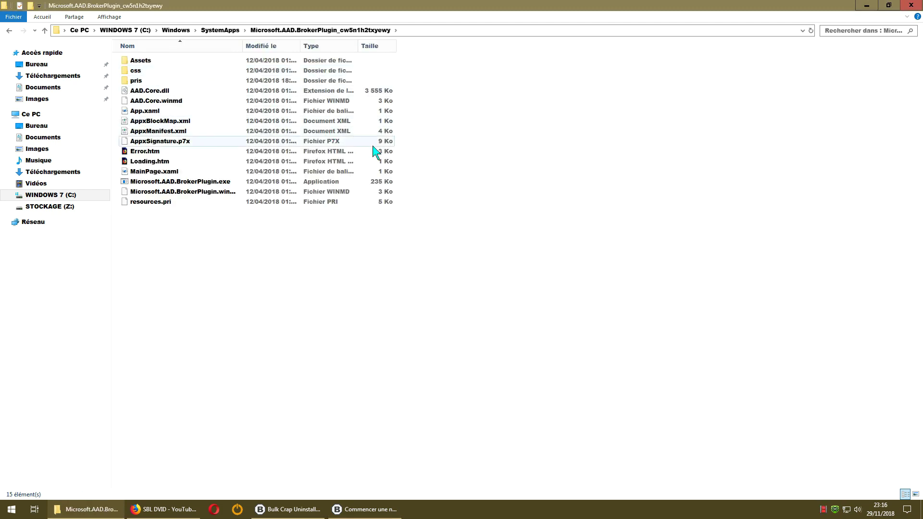
left_click(9, 30)
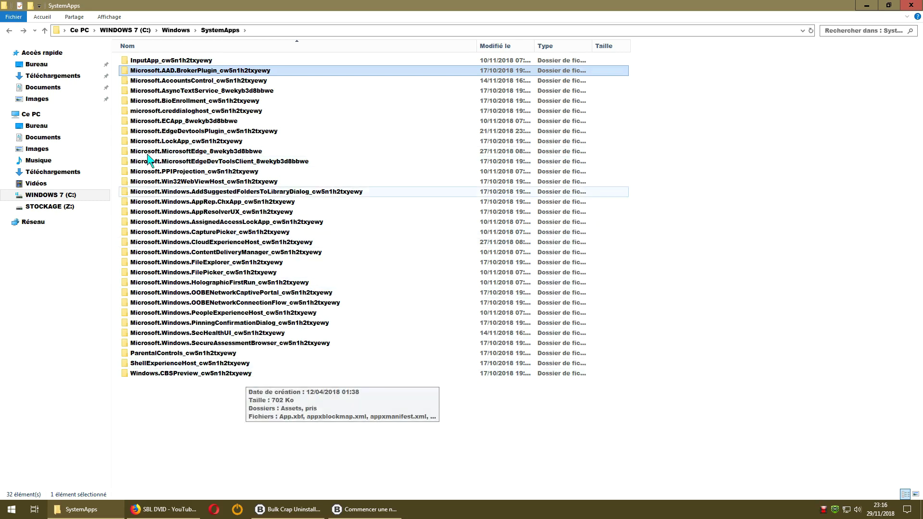
left_click(9, 30)
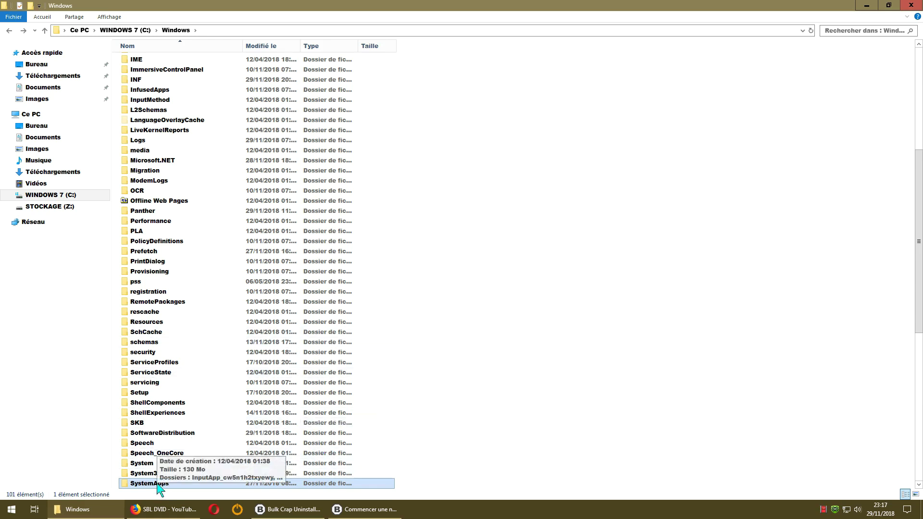
- Open the Packages folder in C:\ProgramData to check its contents, and return to ProgramData
left_click(71, 195)
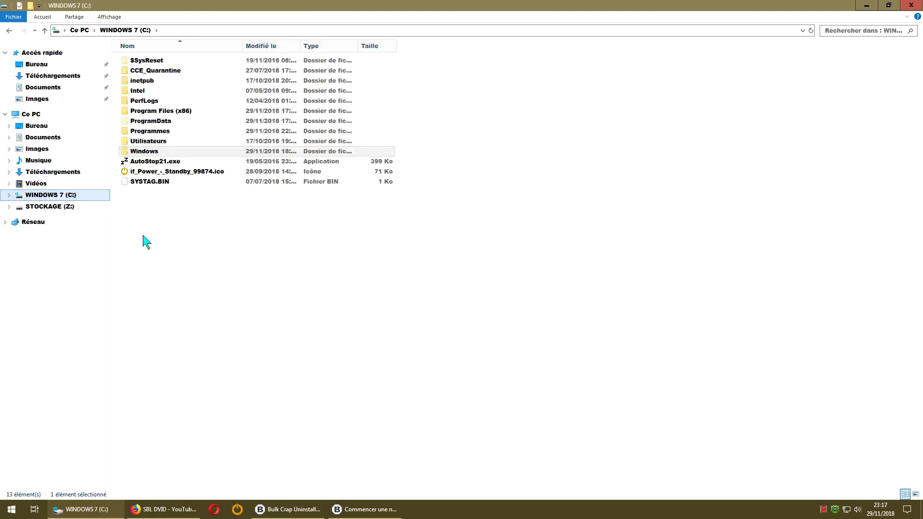
left_click(152, 124)
double_click(152, 124)
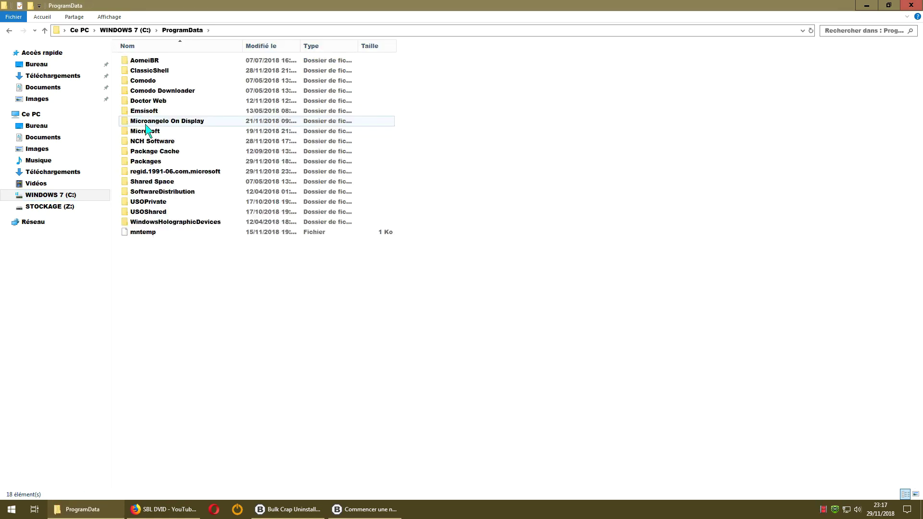
double_click(155, 162)
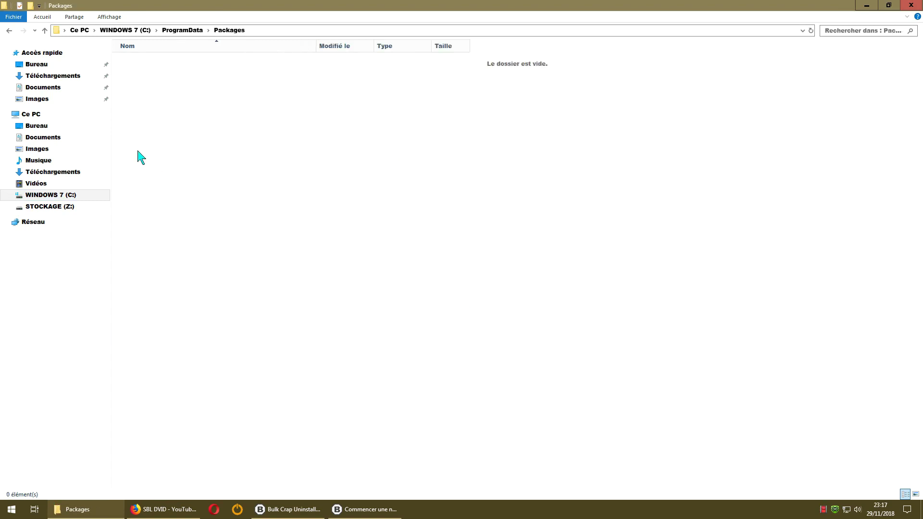
left_click(10, 30)
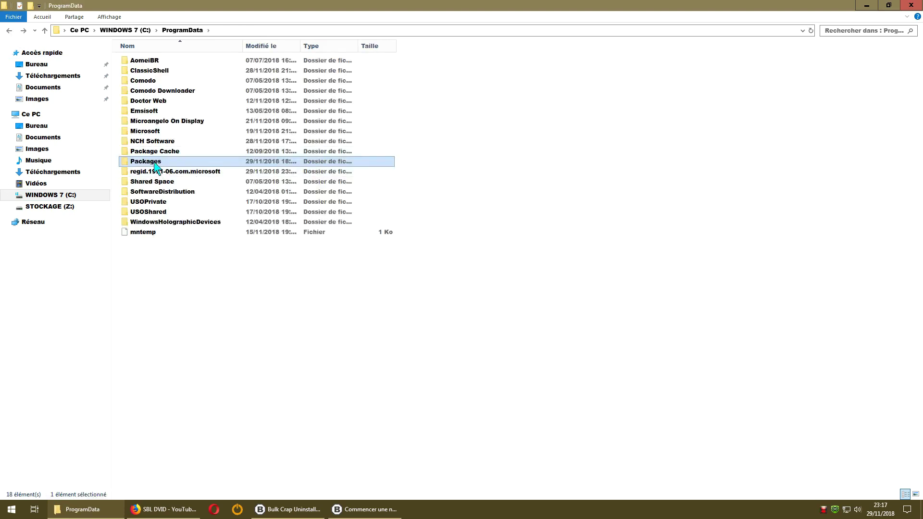
- Recheck the Packages folder in C:\ProgramData, and browse to the WindowsApps folder in C:\Programmes to view its contents
double_click(154, 163)
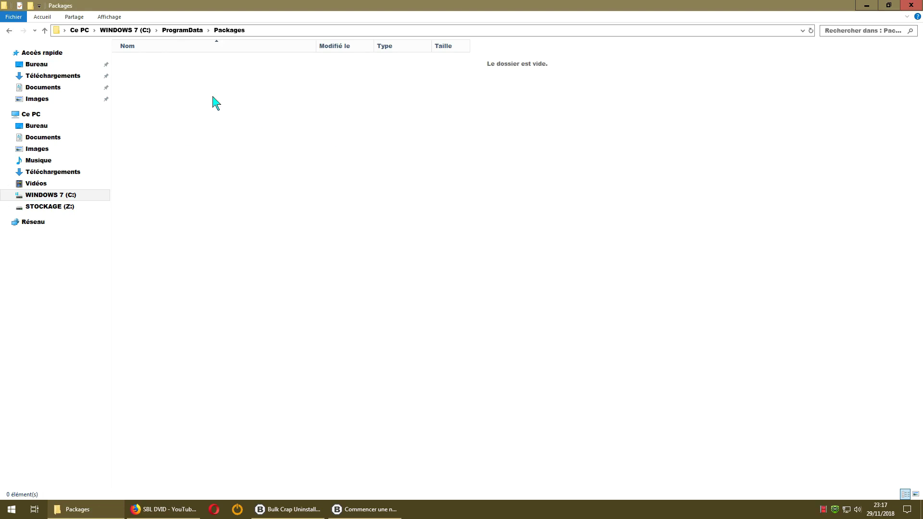
left_click(10, 30)
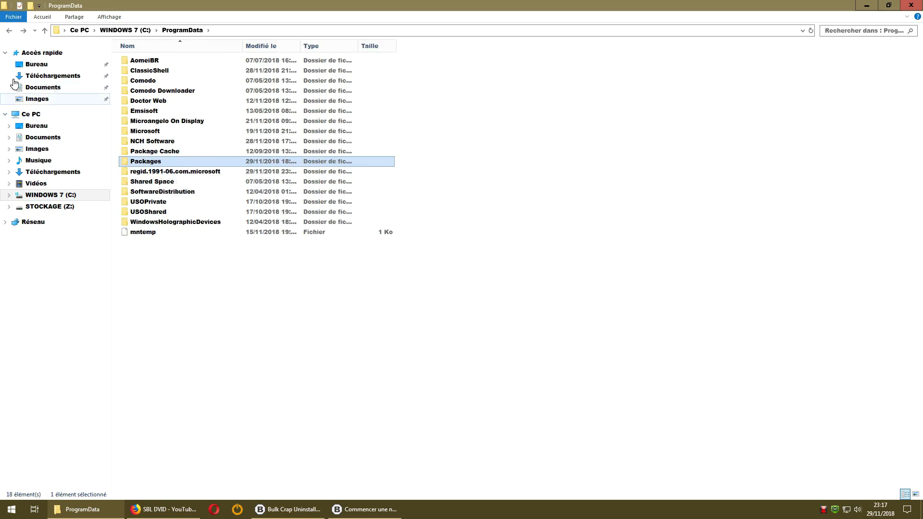
left_click(10, 29)
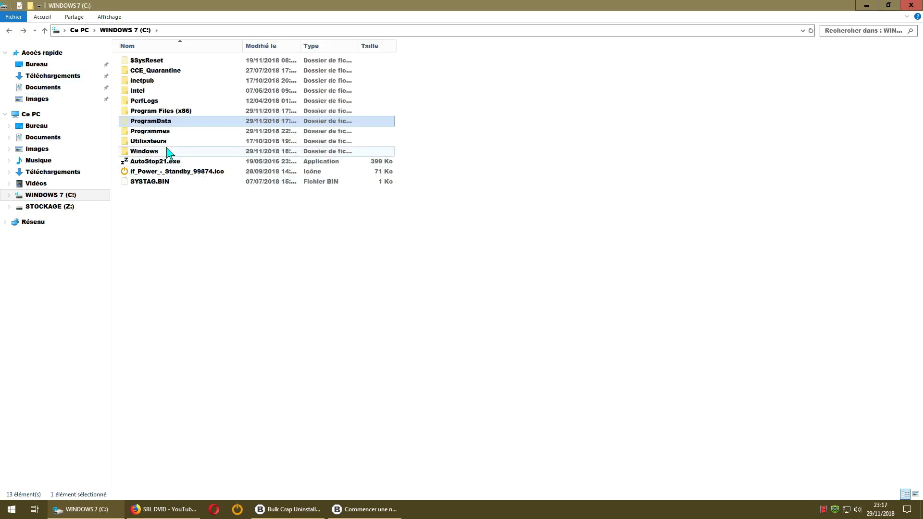
double_click(157, 131)
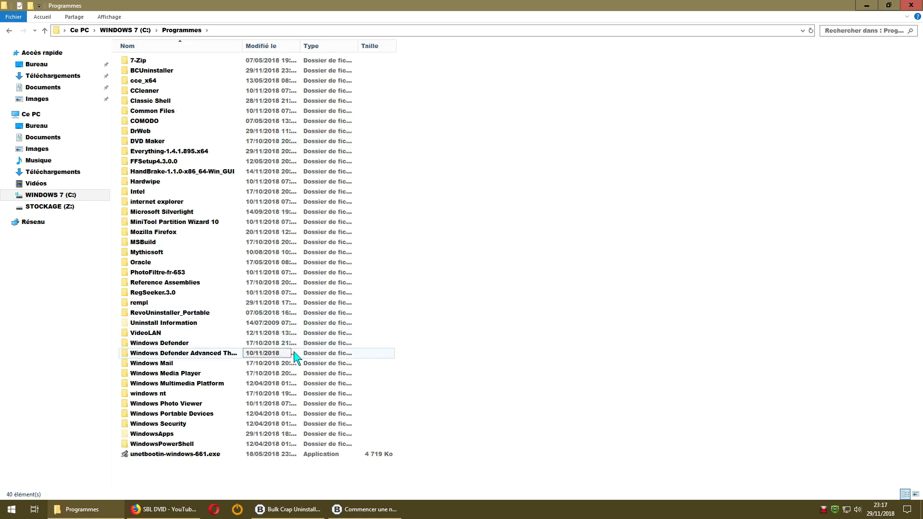
double_click(159, 435)
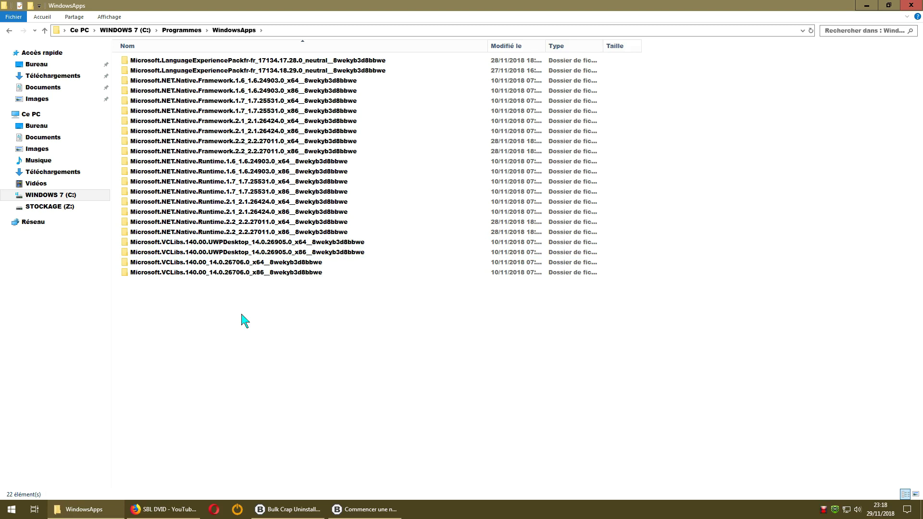
- Browse to C:\Windows\SystemApps to review the built-in app folders, and close File Explorer to return to the uninstall confirmation dialog
left_click(68, 195)
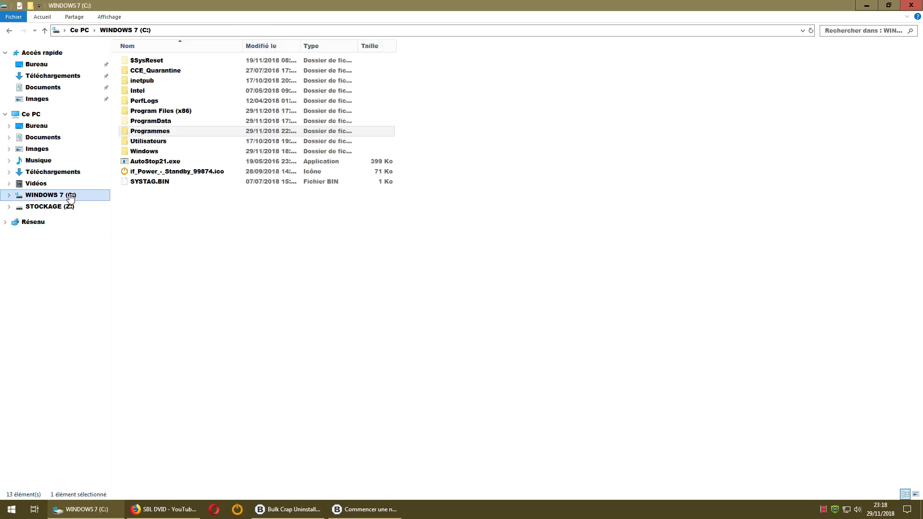
double_click(158, 152)
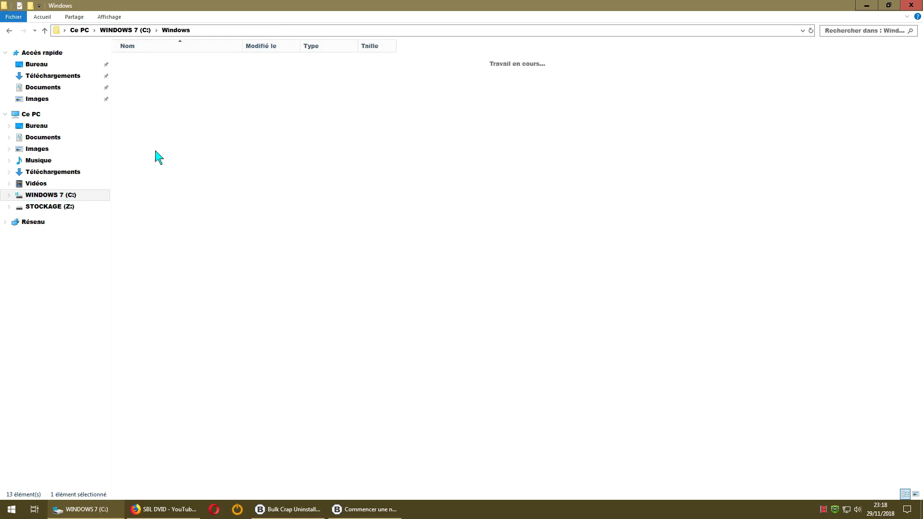
scroll(243, 259, "down", 9)
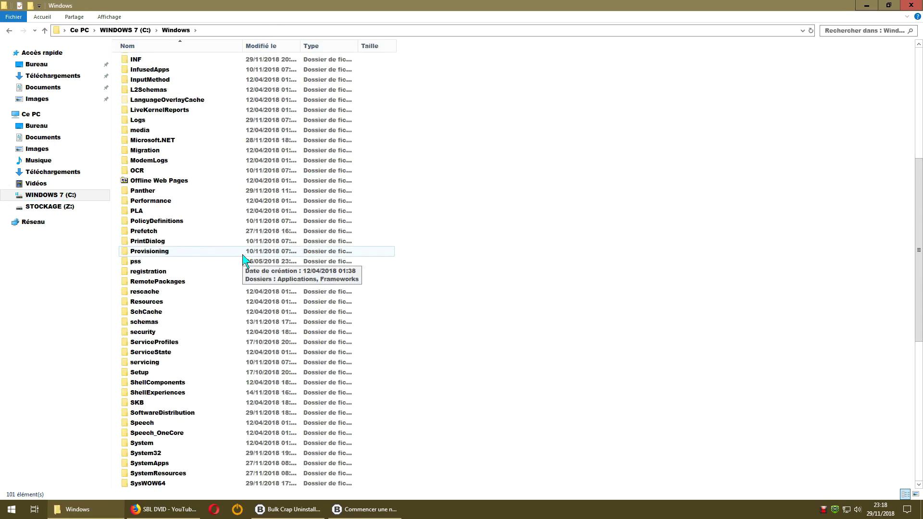
left_click(162, 463)
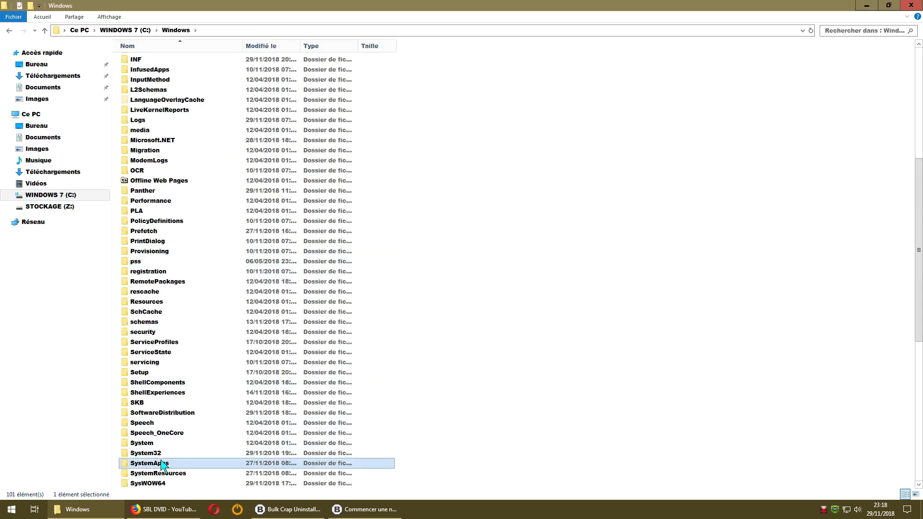
double_click(162, 463)
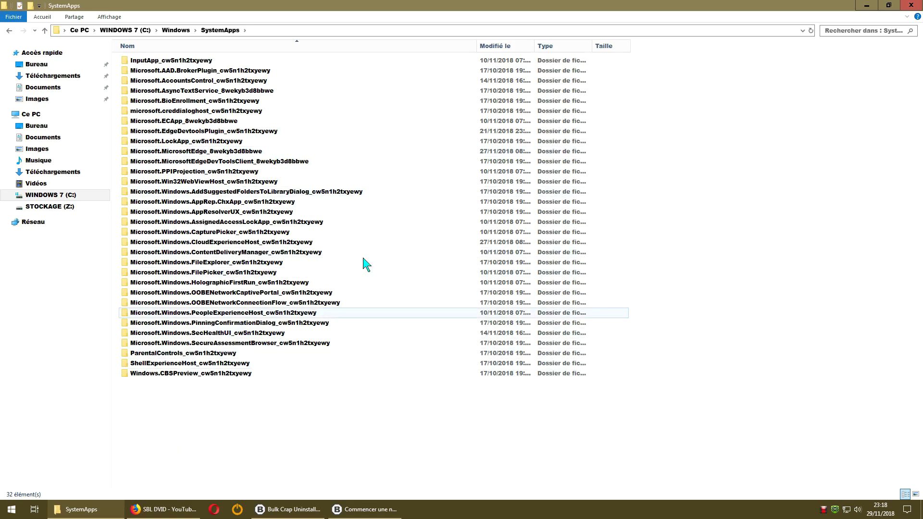
left_click(910, 5)
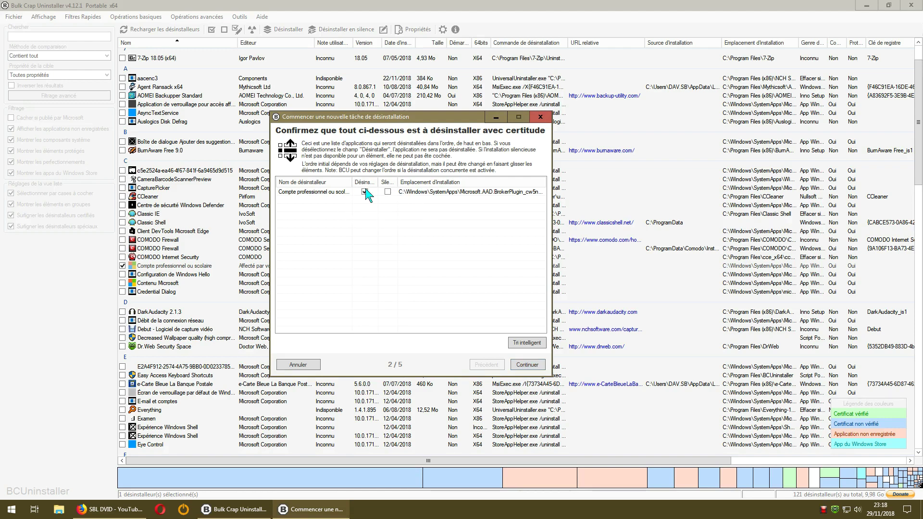
- Proceed through the uninstall wizard with its default settings and start uninstalling "Compte professionnel ou scolaire"
left_click(527, 365)
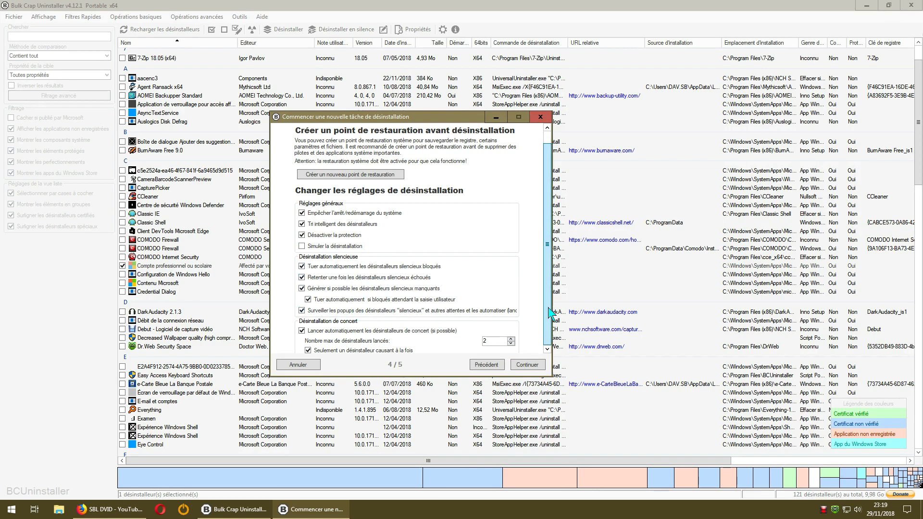
scroll(549, 319, "down", 1)
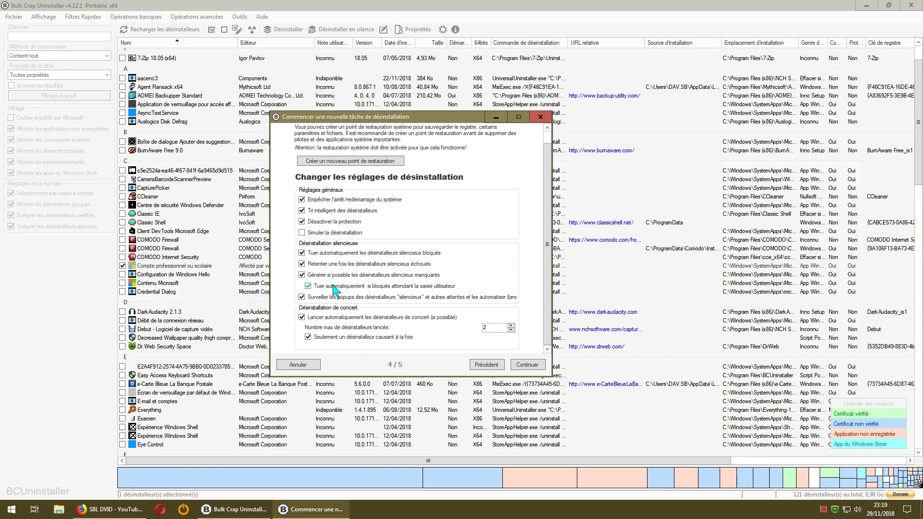
left_click(528, 365)
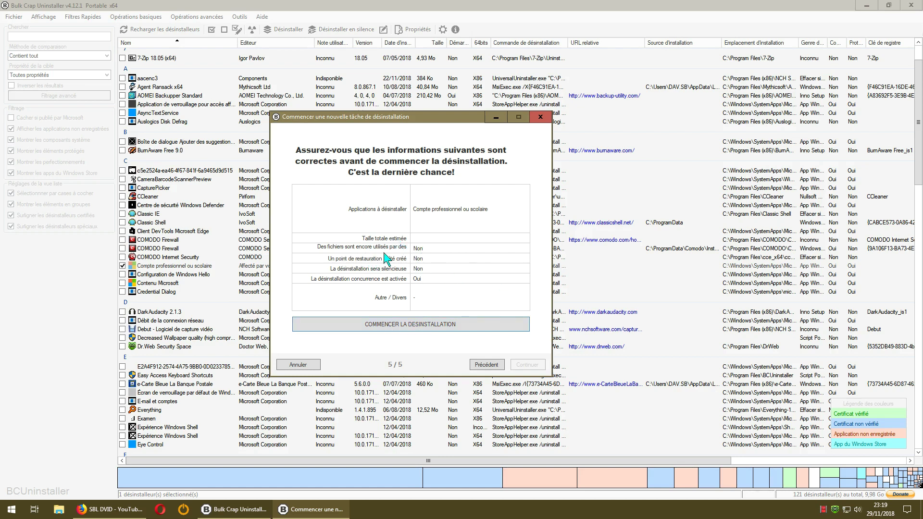
left_click(396, 325)
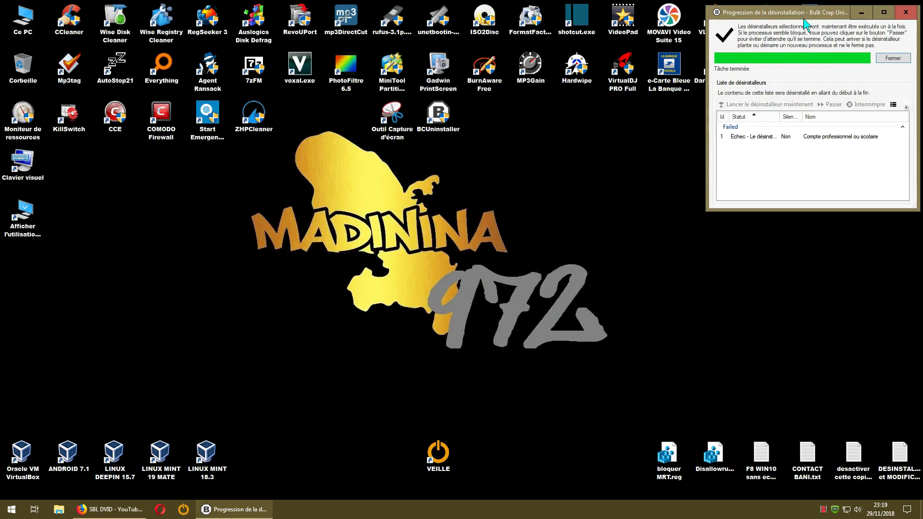
- Move and enlarge the uninstall progress window to read its status, and close it with a scan for uninstall leftovers
left_click_drag(803, 15, 372, 115)
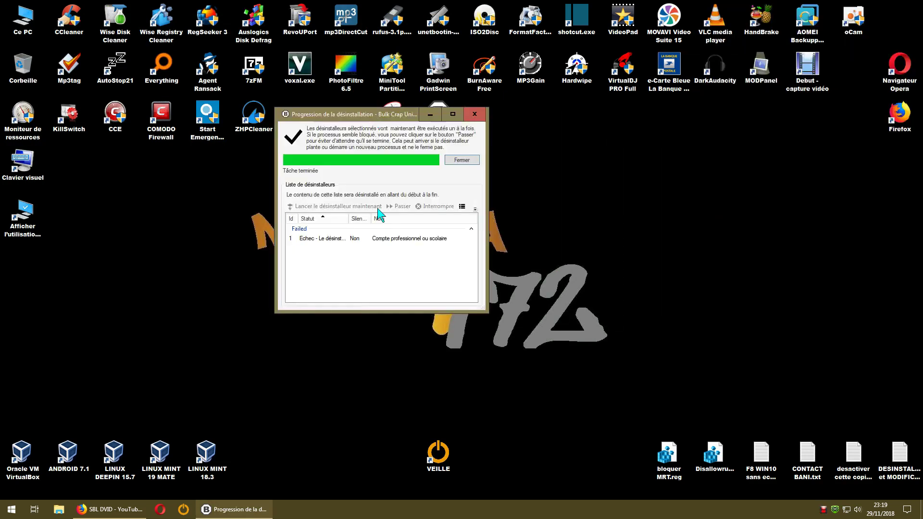
left_click_drag(487, 311, 677, 389)
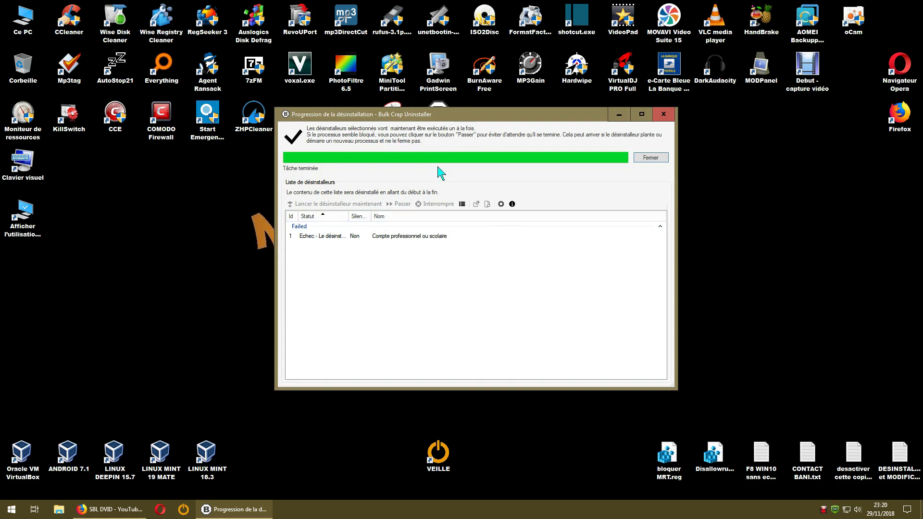
left_click(653, 159)
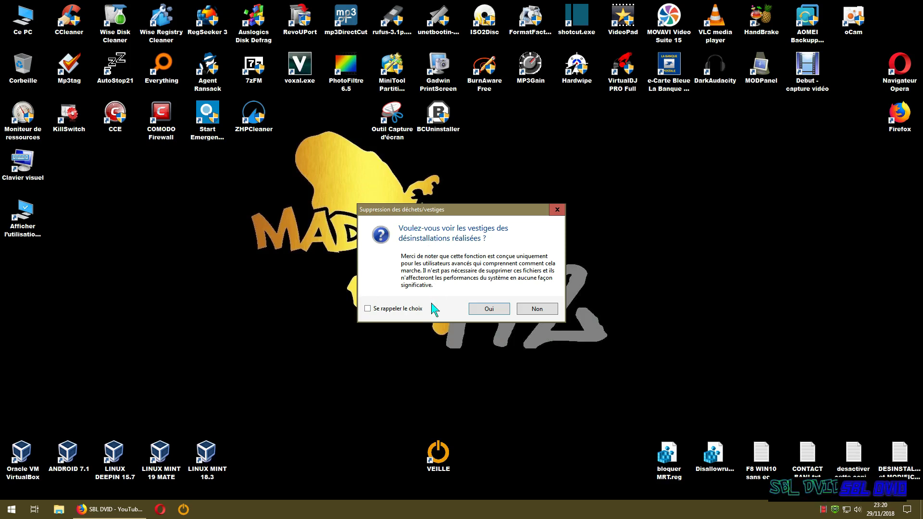
left_click(488, 309)
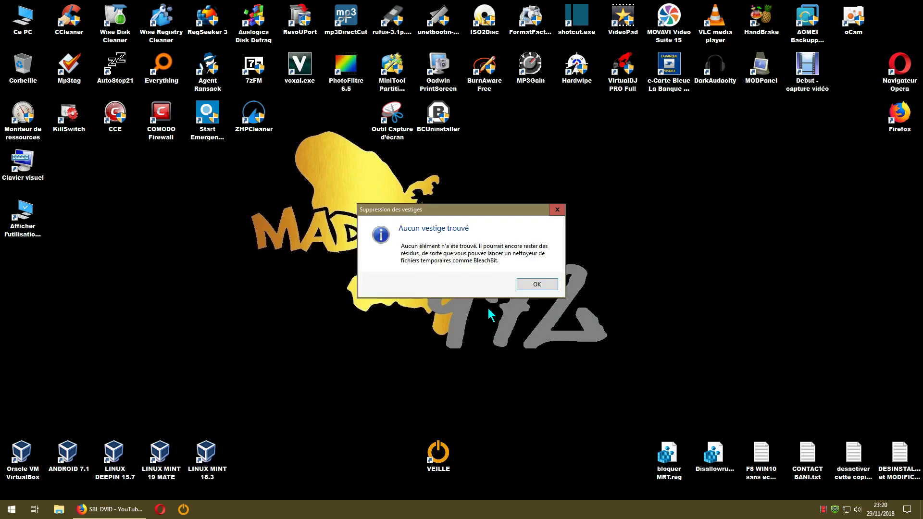
left_click(519, 286)
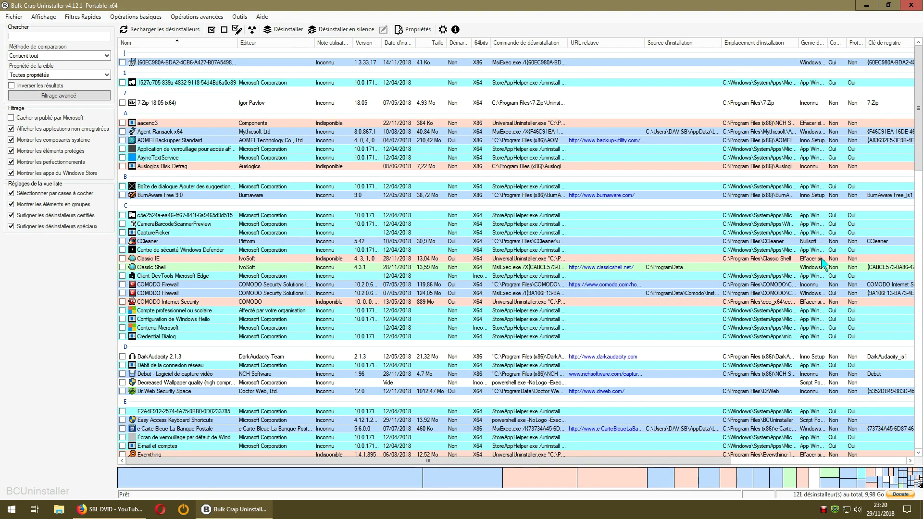
- Quit Bulk Crap Uninstaller, opting to never show its feedback window again, and bring up the console window removing the BCU log files
scroll(819, 236, "down", 2)
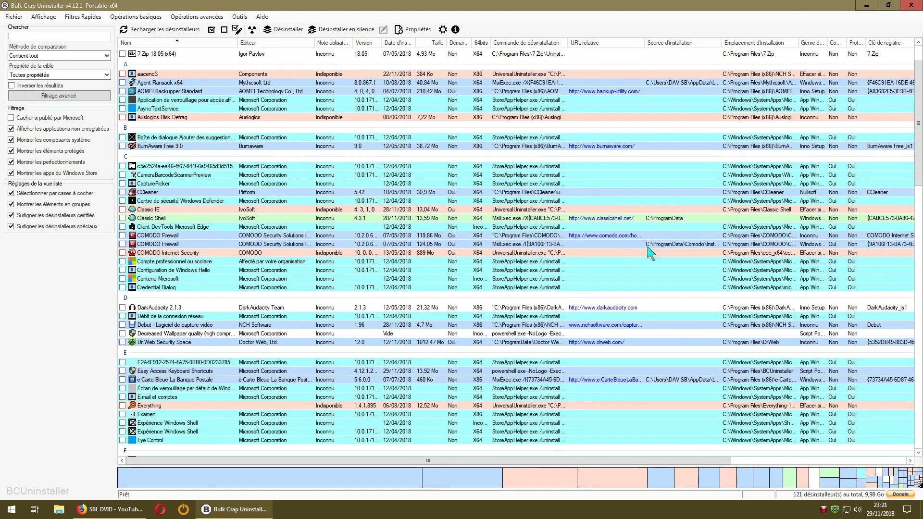
scroll(402, 279, "up", 2)
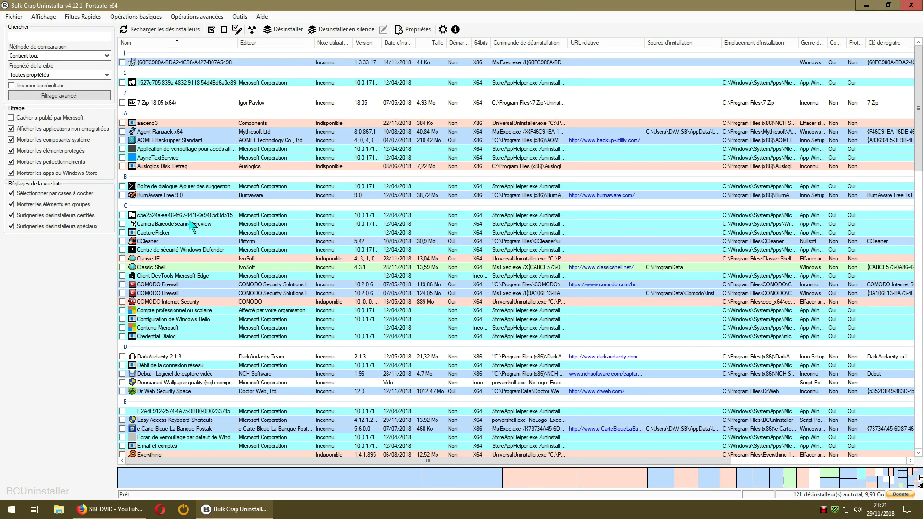
scroll(471, 277, "down", 4)
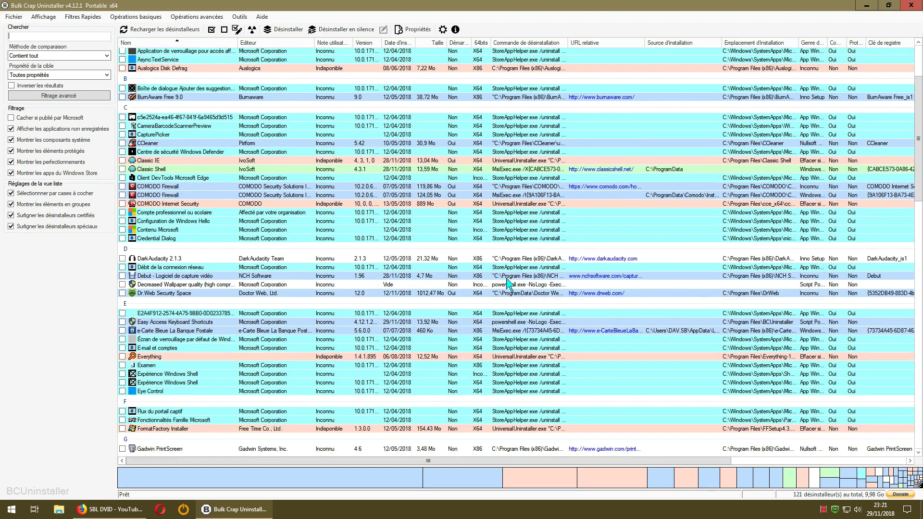
scroll(500, 281, "up", 4)
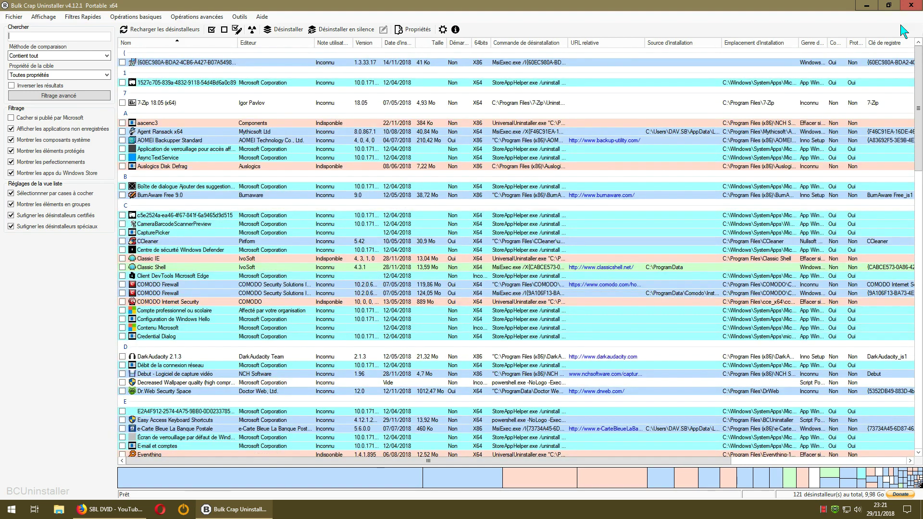
left_click(911, 5)
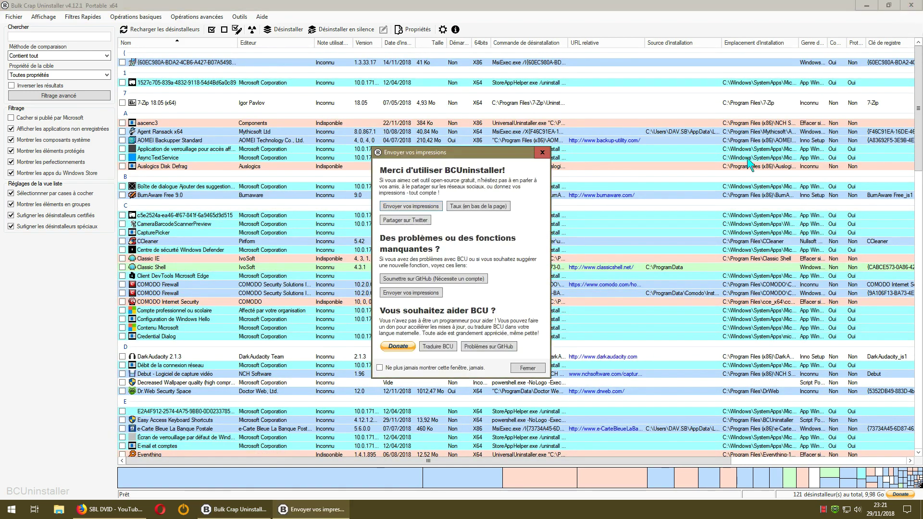
left_click(380, 368)
left_click(528, 369)
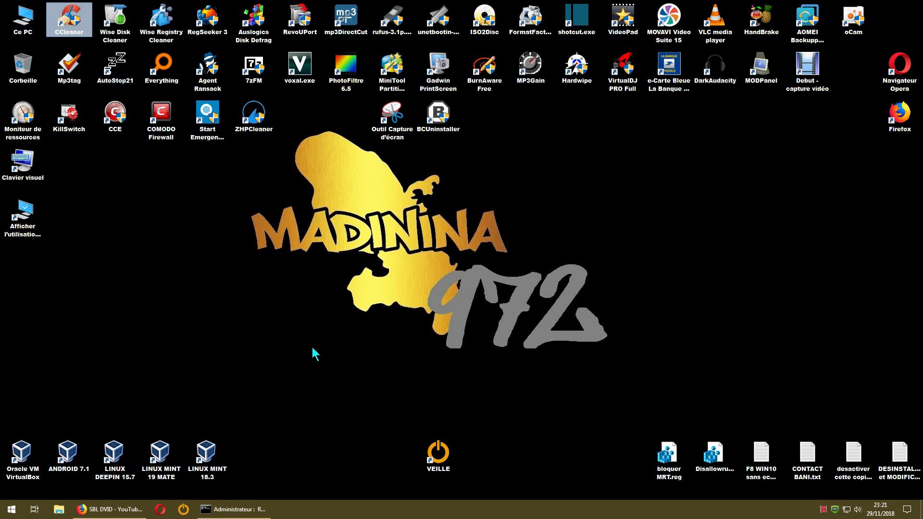
left_click(245, 512)
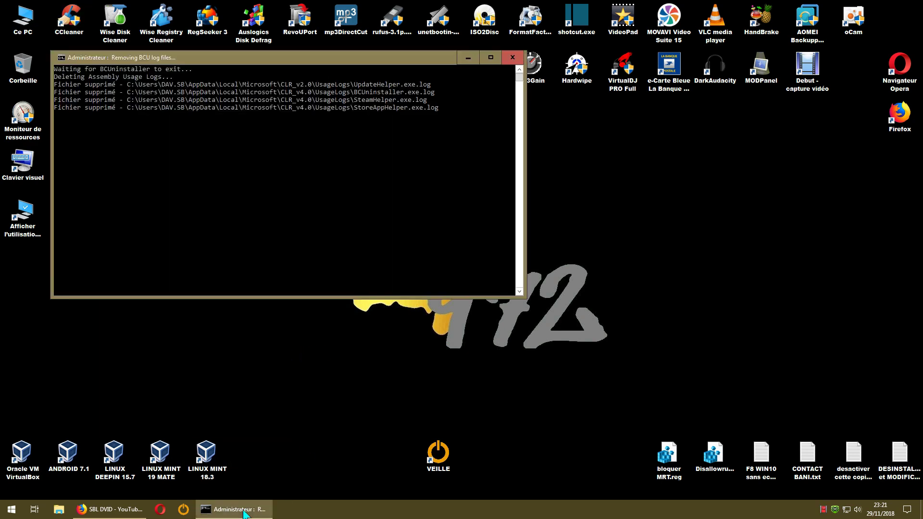